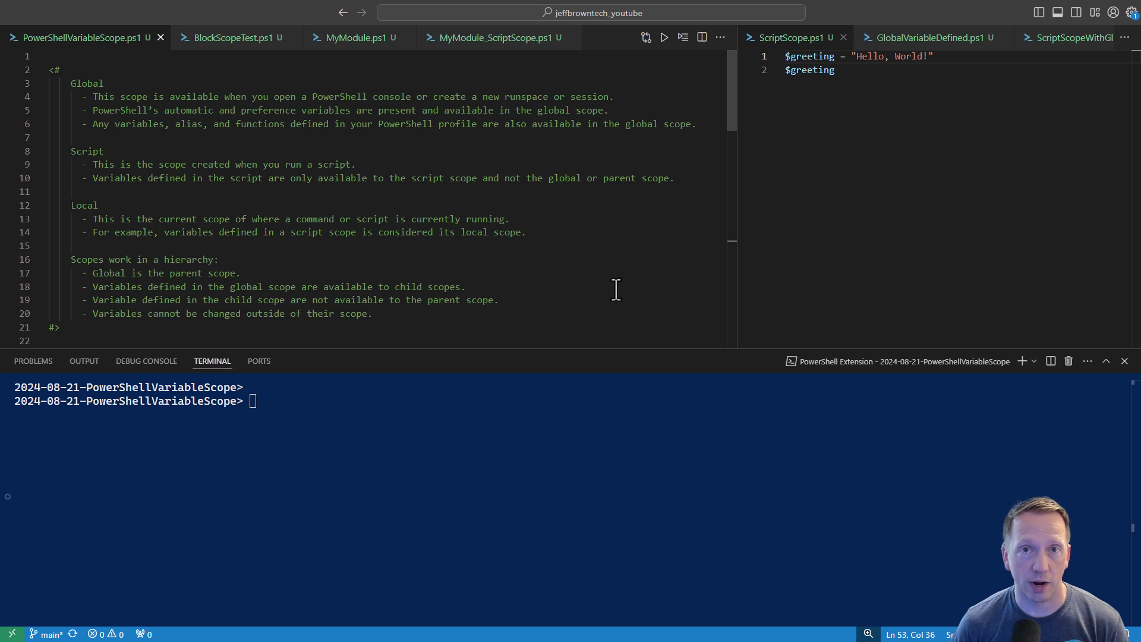
scroll(615, 288, down, 2)
scroll(615, 290, down, 2)
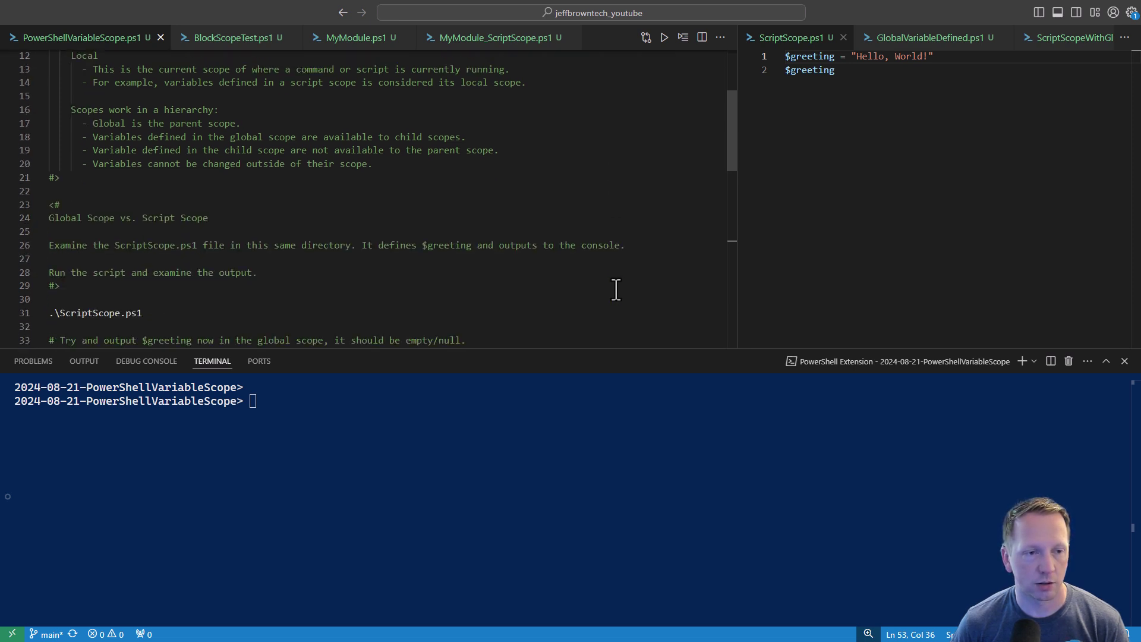
scroll(615, 289, down, 1)
scroll(615, 289, down, 1)
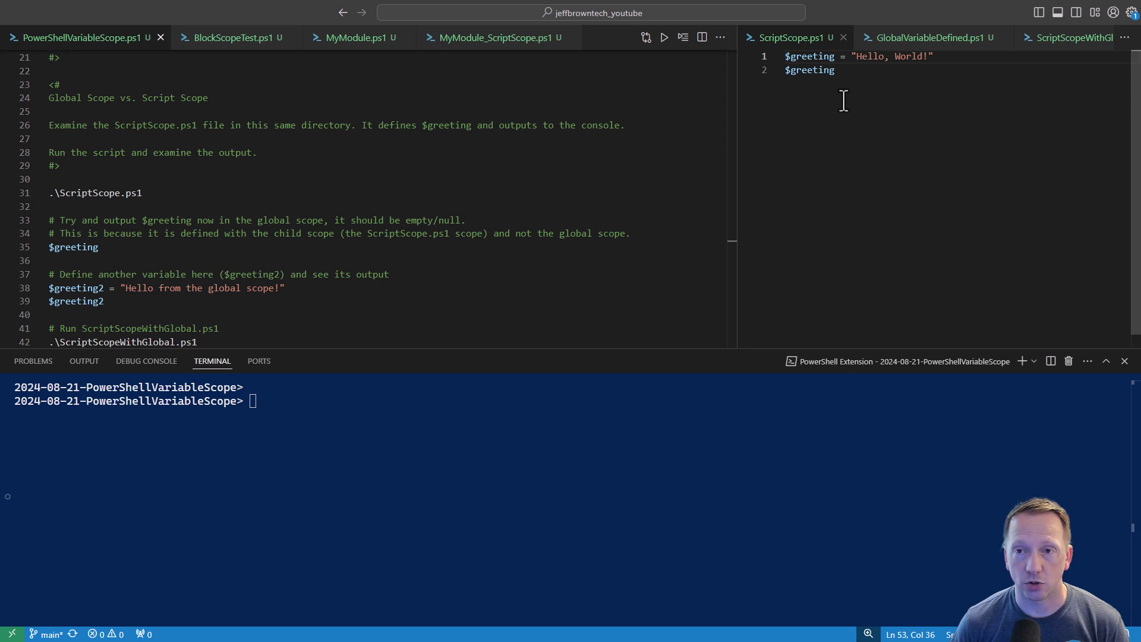
Step: Run ScriptScope.ps1 from line 31, printing Hello, World!, then query the empty $greeting
click(195, 196)
key(Home)
key(shift+End)
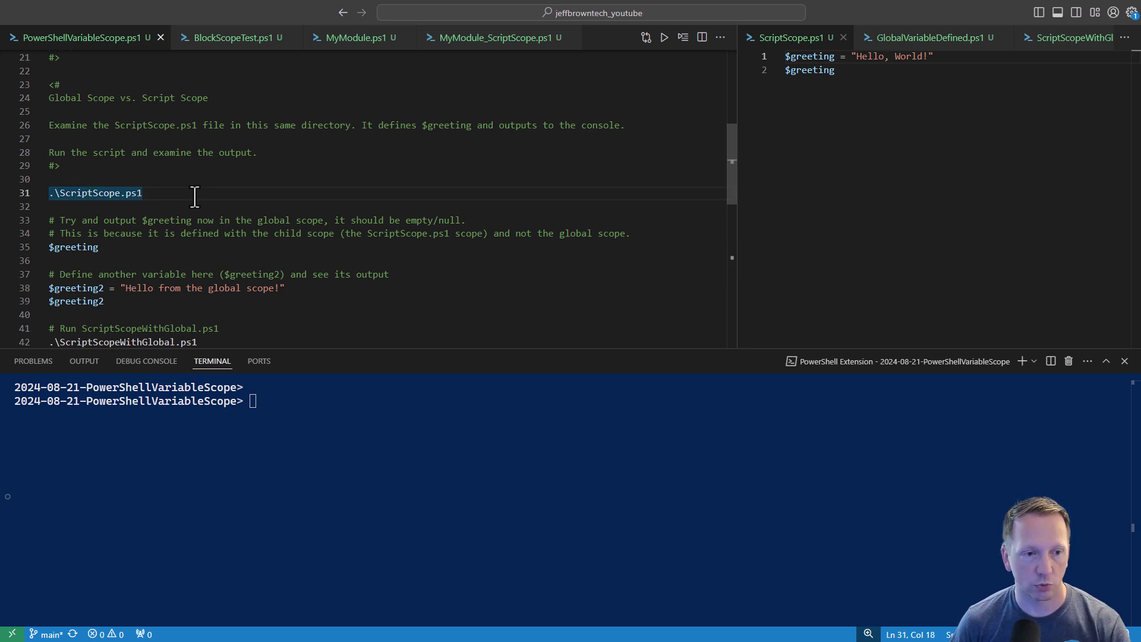
key(F8)
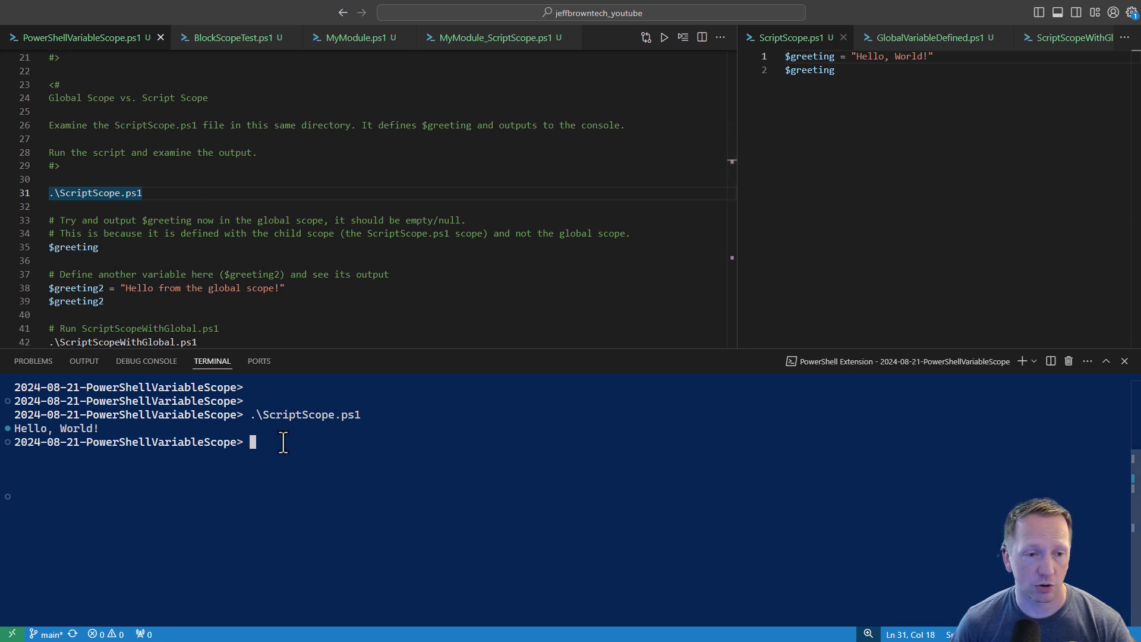
click(124, 249)
key(F8)
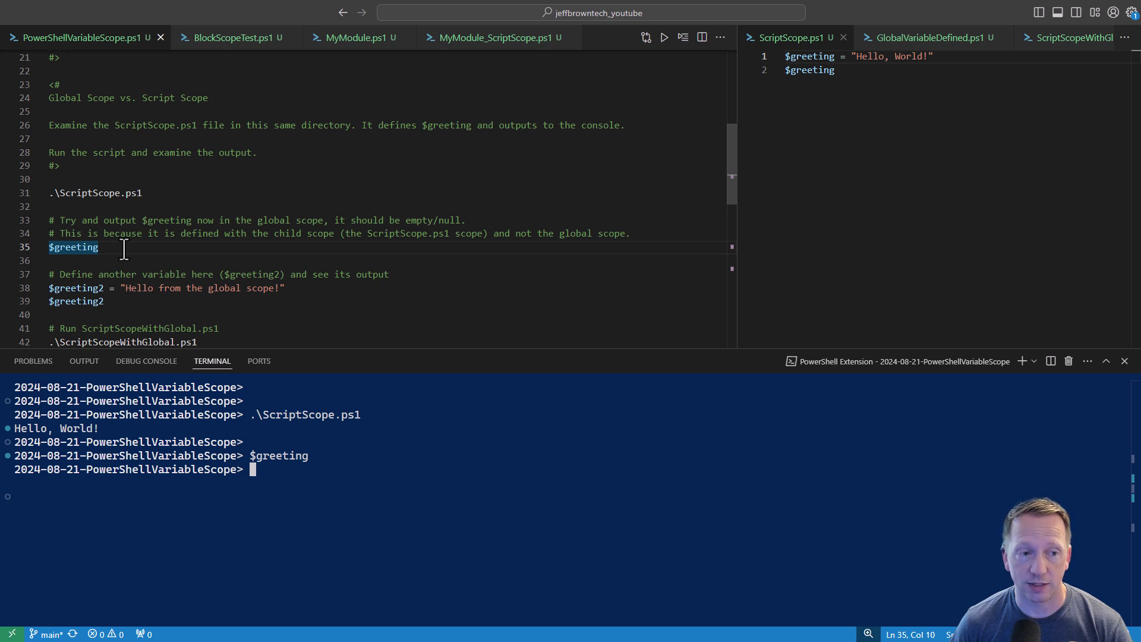
Step: Assign $greeting2 on line 38 and print it from line 39
click(287, 289)
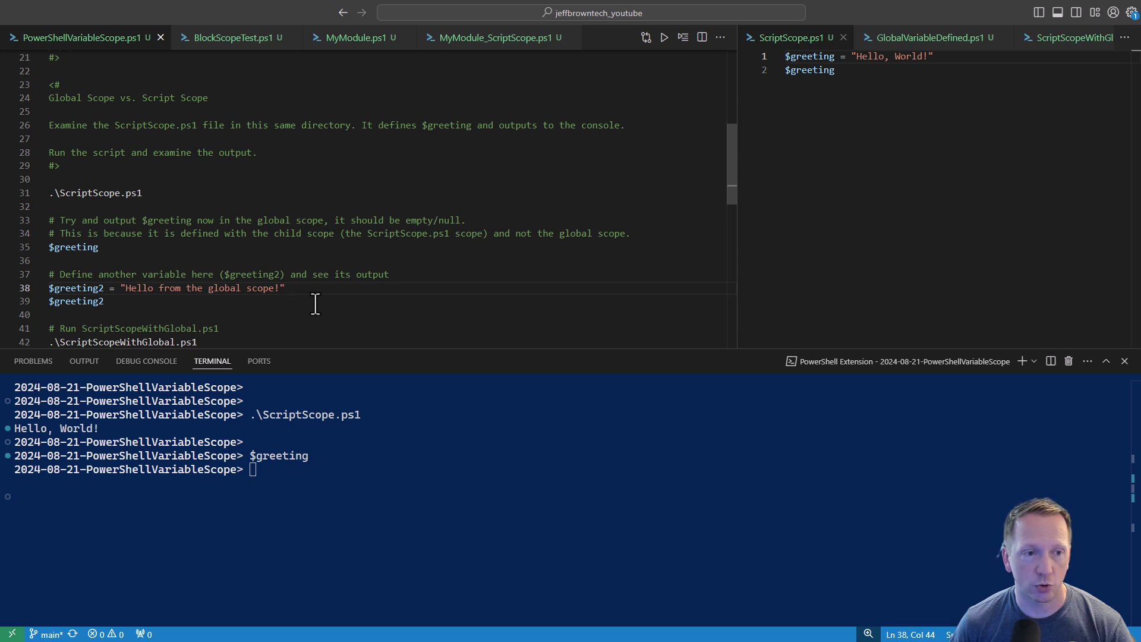
key(F8)
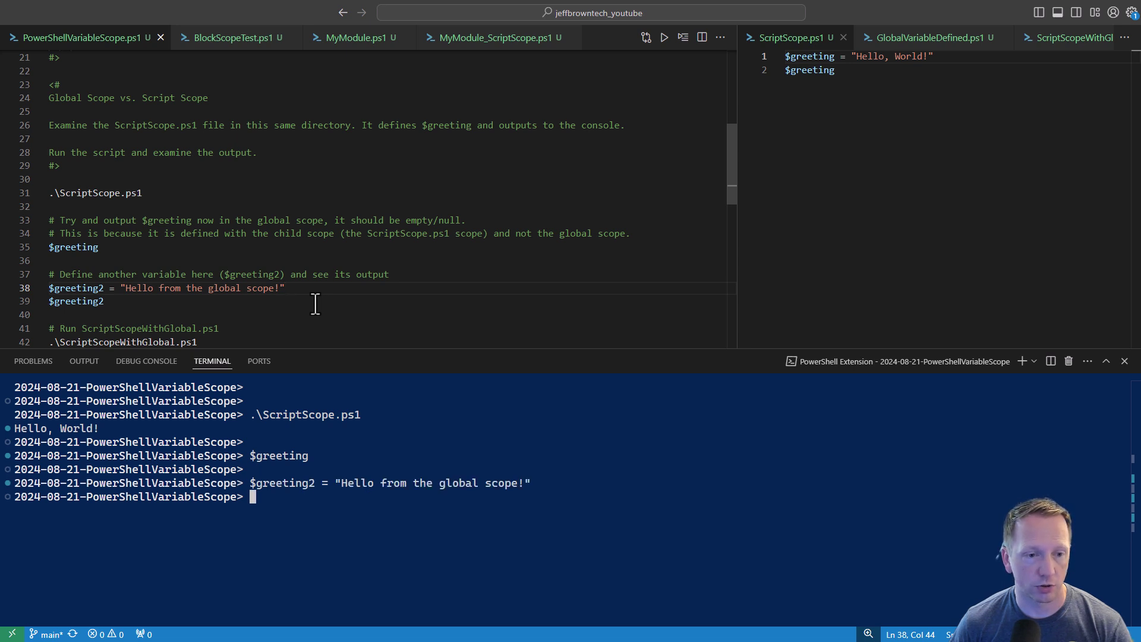
click(157, 308)
key(F8)
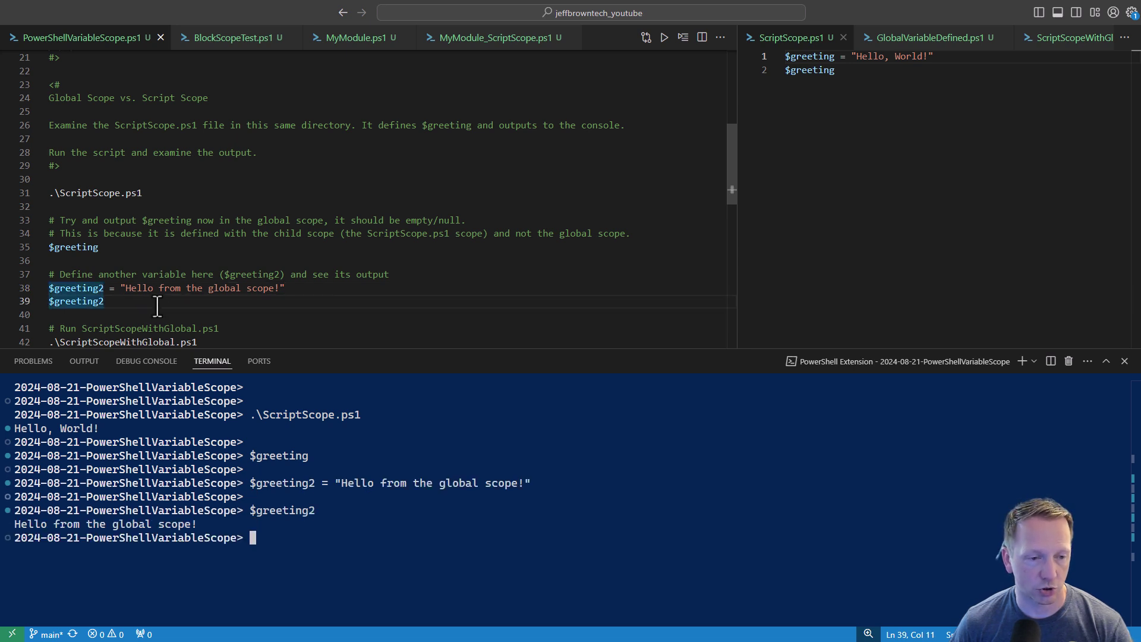
scroll(473, 212, down, 1)
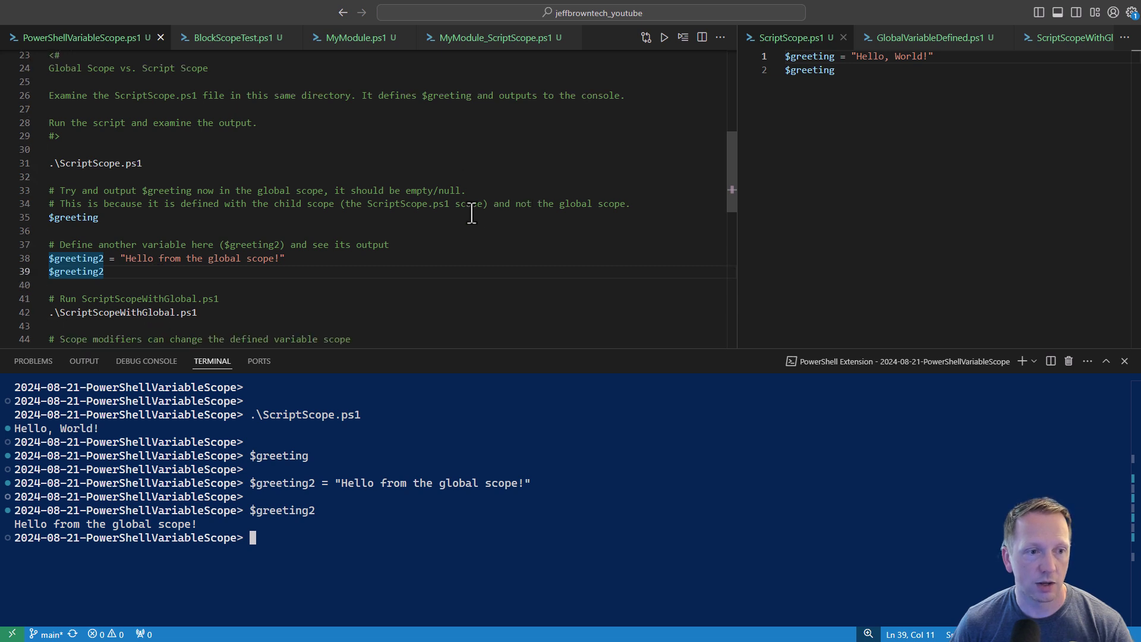
scroll(473, 212, down, 2)
scroll(472, 213, down, 1)
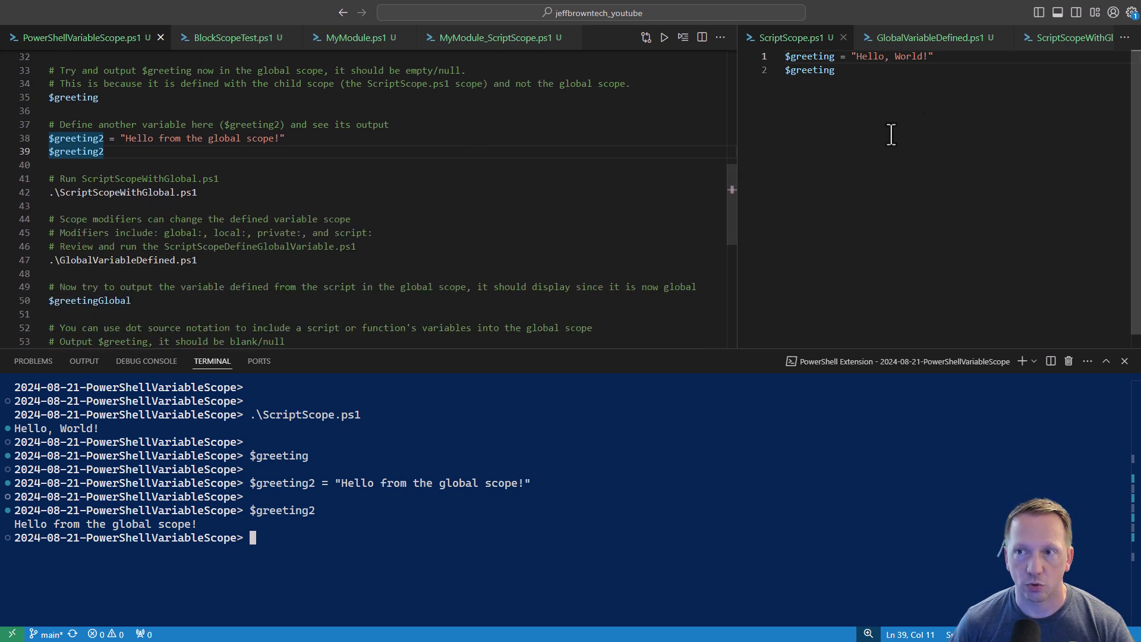
Step: Run ScriptScopeWithGlobal.ps1 from line 42, printing the global greeting, then clear the terminal
click(1060, 45)
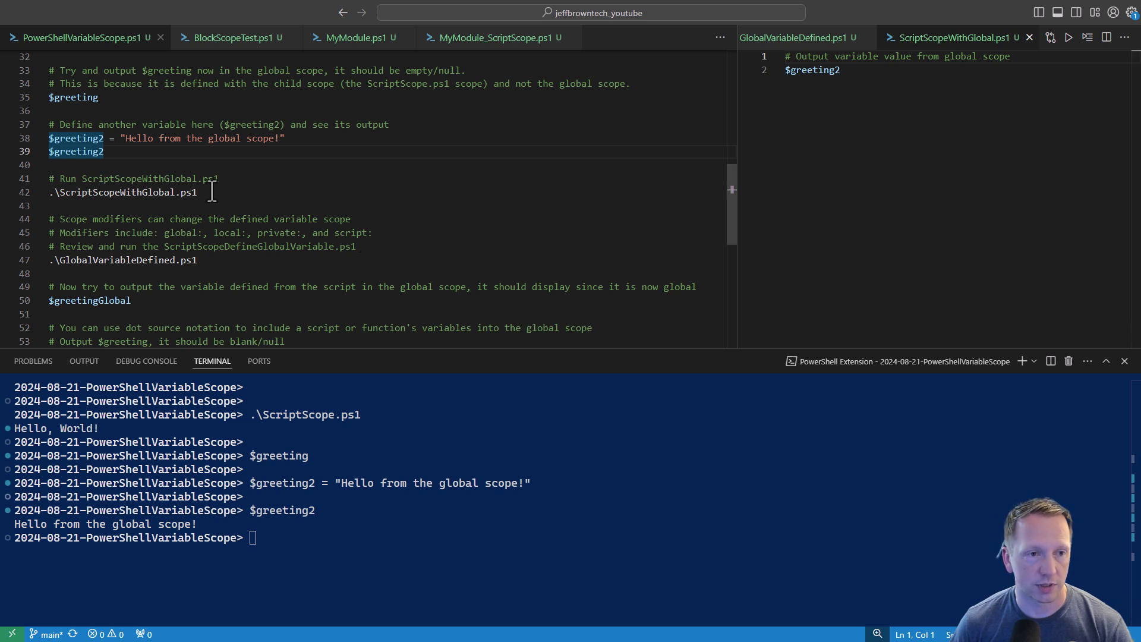
click(210, 193)
key(F8)
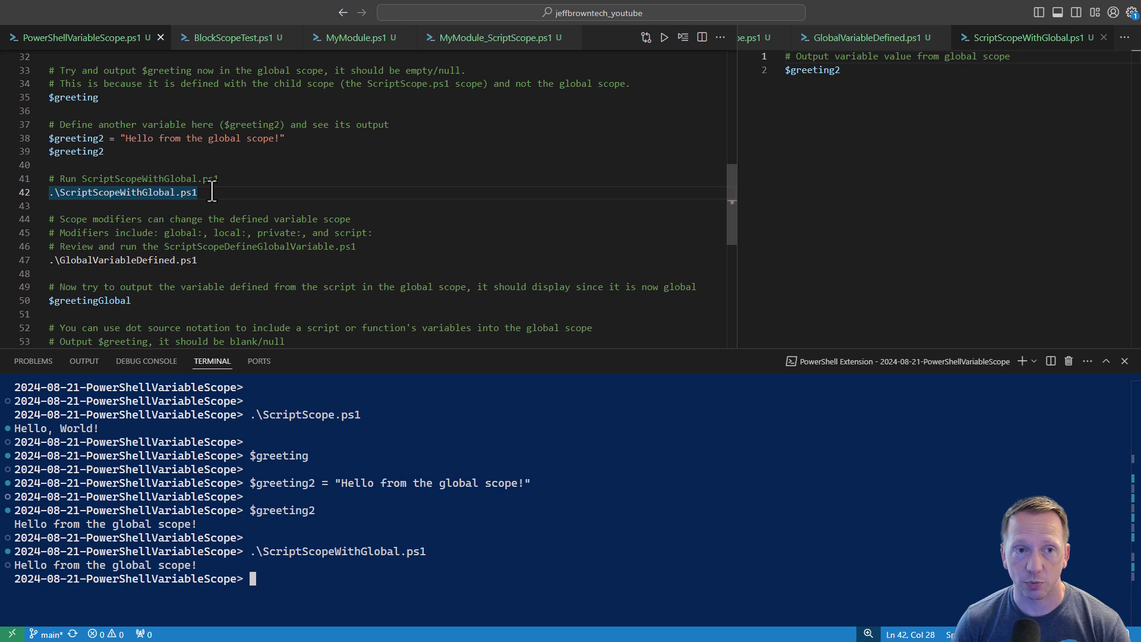
key(ctrl+l)
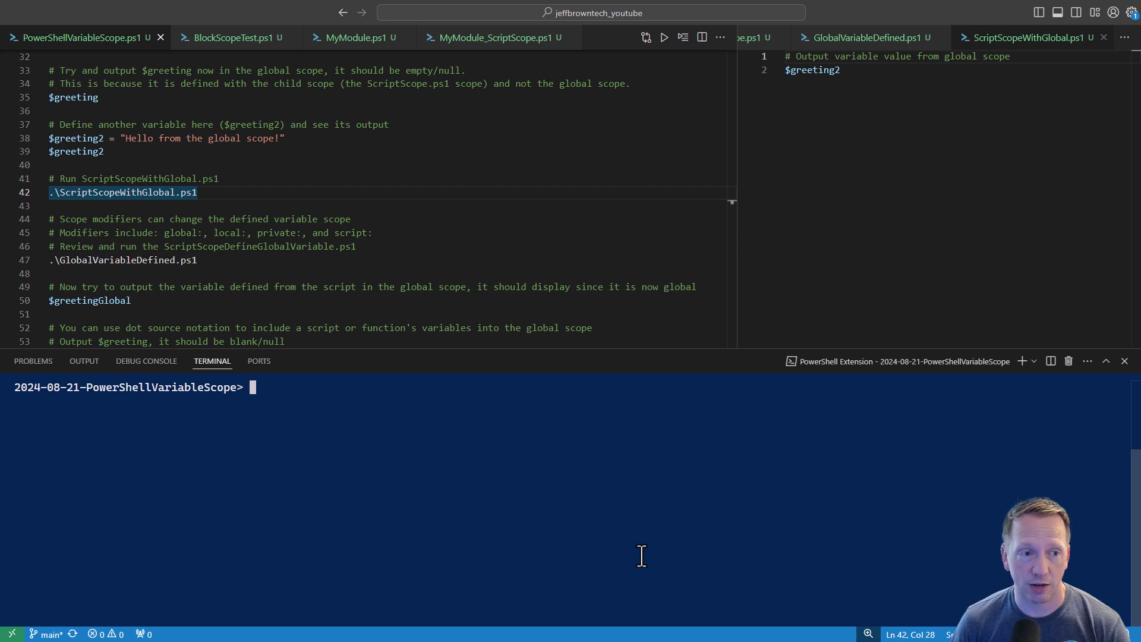
Step: Review GlobalVariableDefined.ps1 by temporarily widening its split view
click(870, 37)
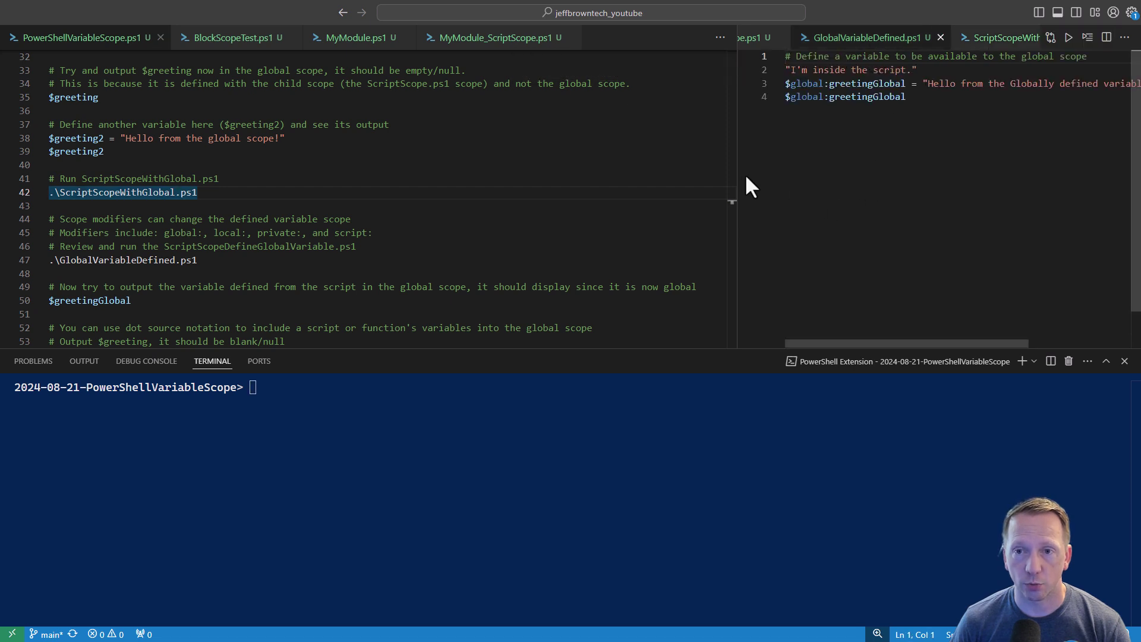
drag(736, 168, 534, 180)
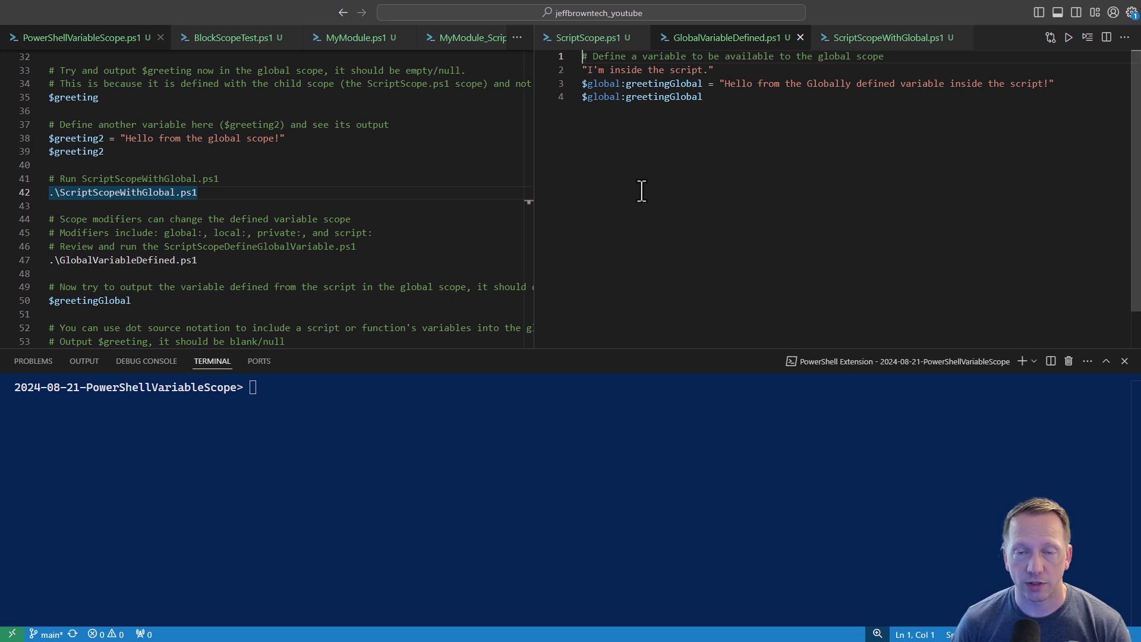
drag(534, 170, 825, 165)
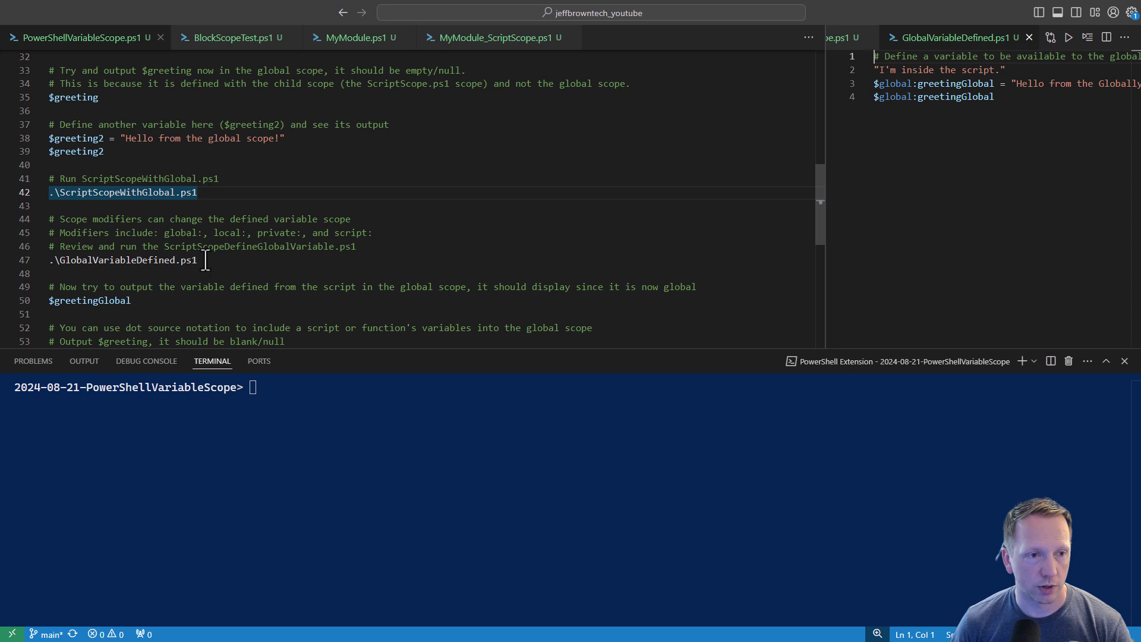
Step: Run GlobalVariableDefined.ps1 from line 47, then print $greetingGlobal from line 50
drag(49, 260, 202, 261)
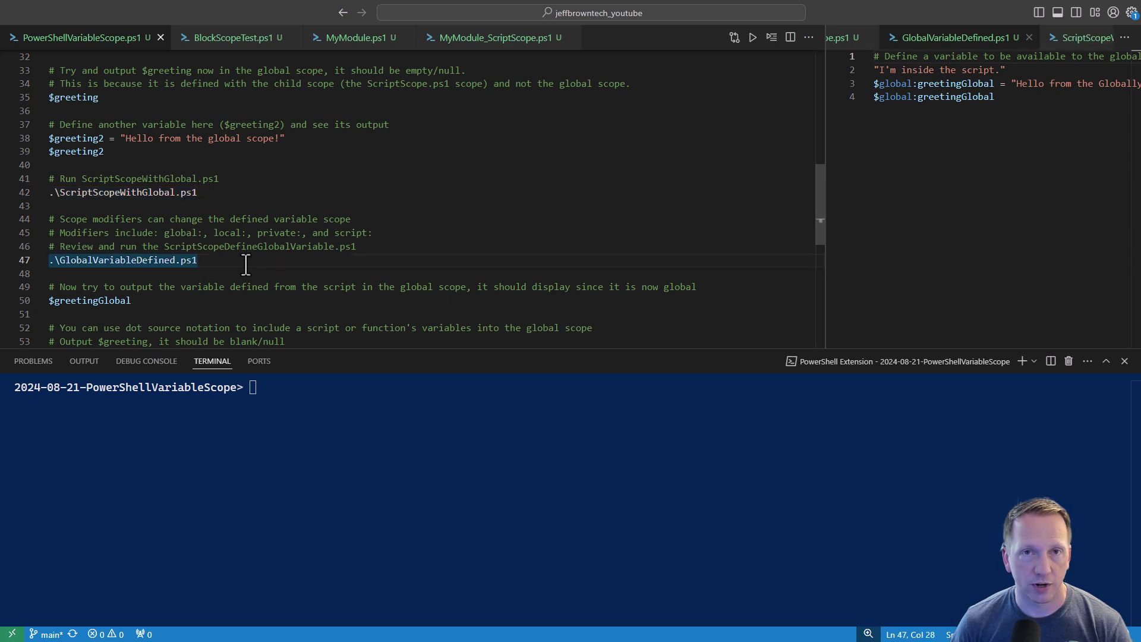
key(F8)
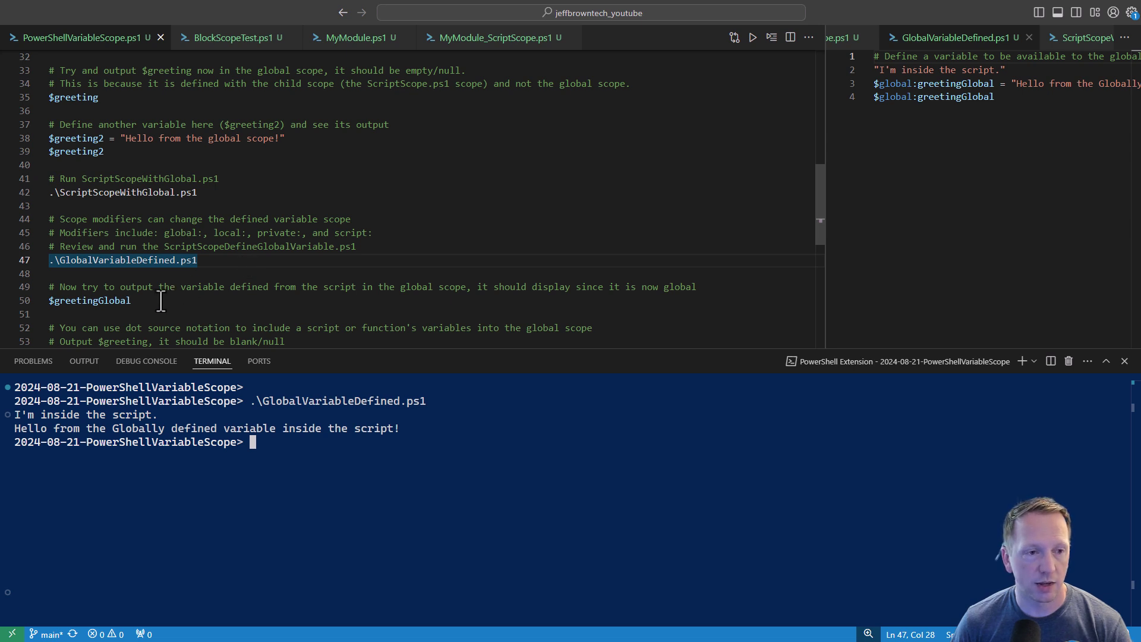
drag(49, 301, 161, 302)
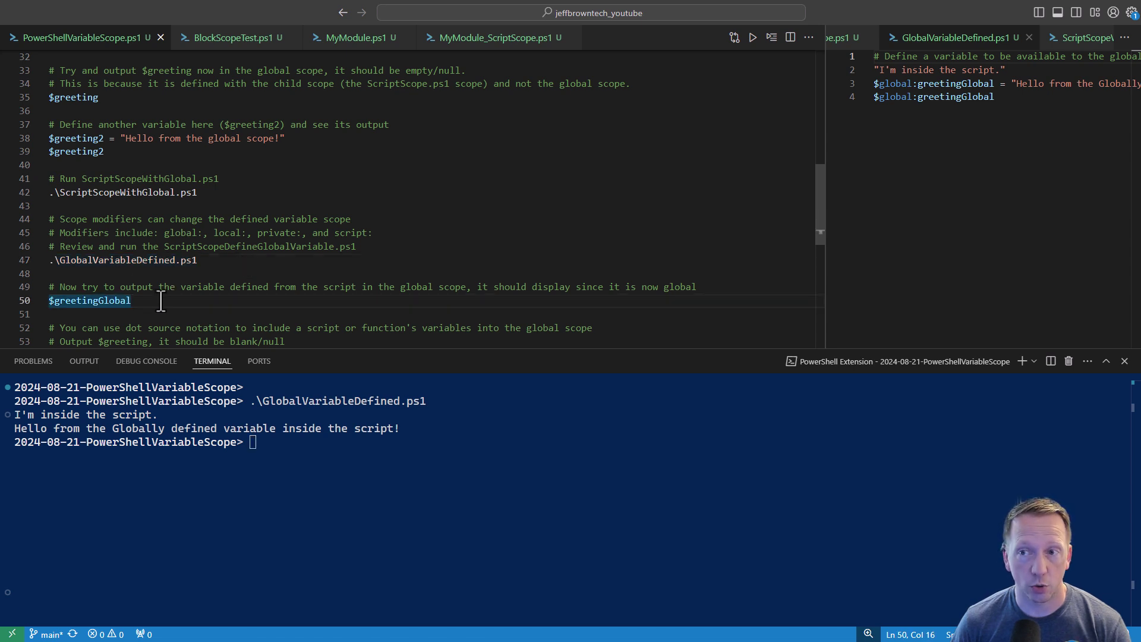
key(F8)
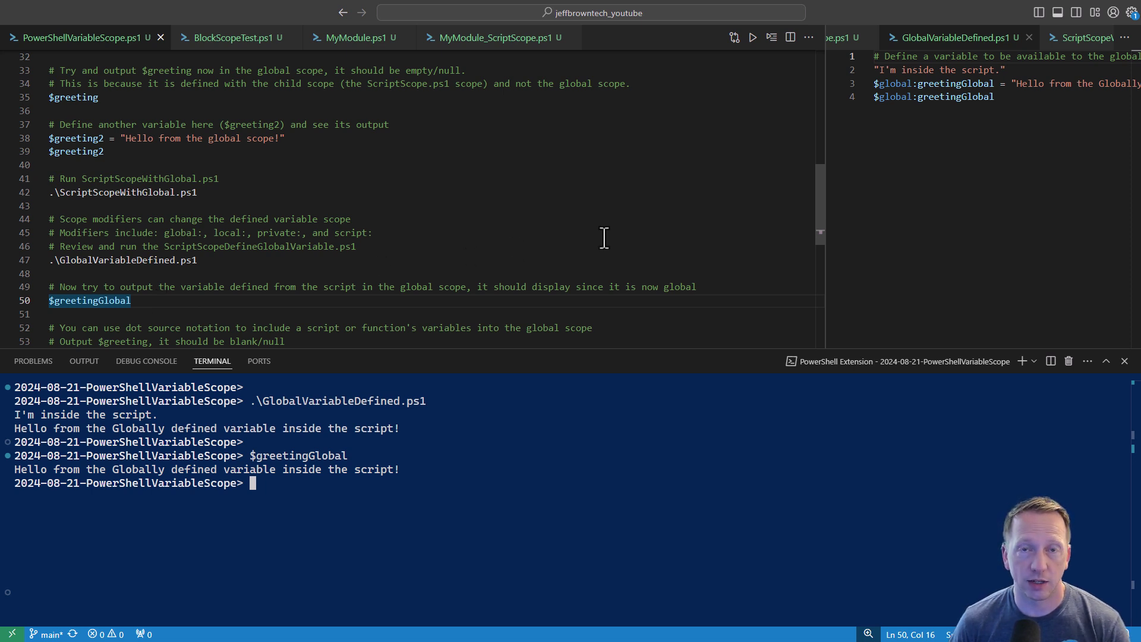
scroll(604, 237, down, 1)
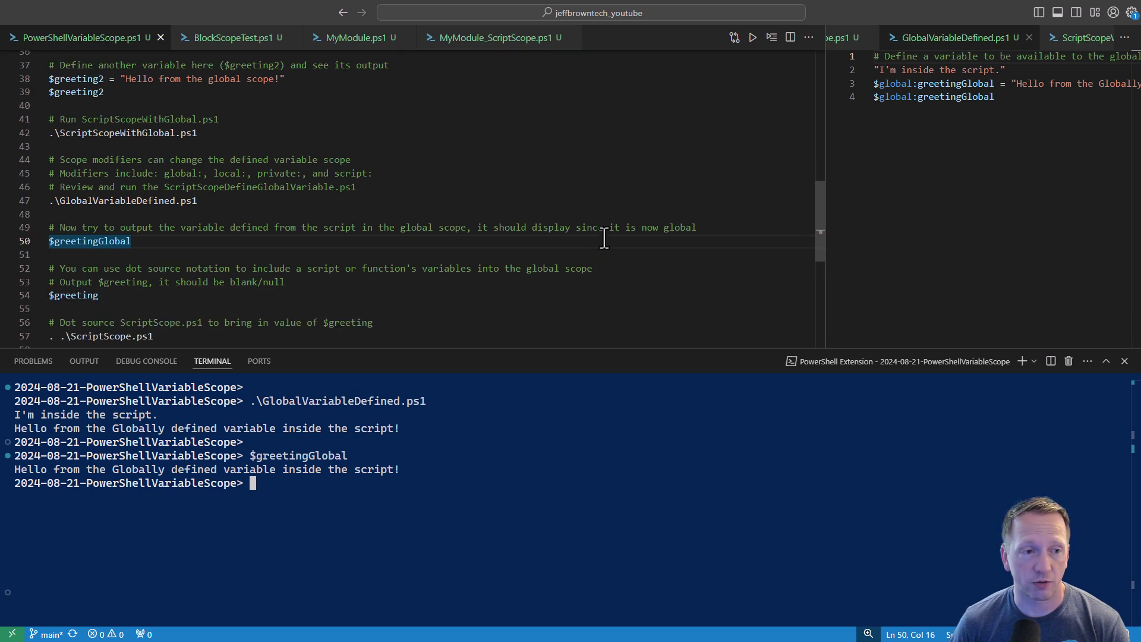
scroll(604, 237, down, 2)
scroll(603, 237, down, 1)
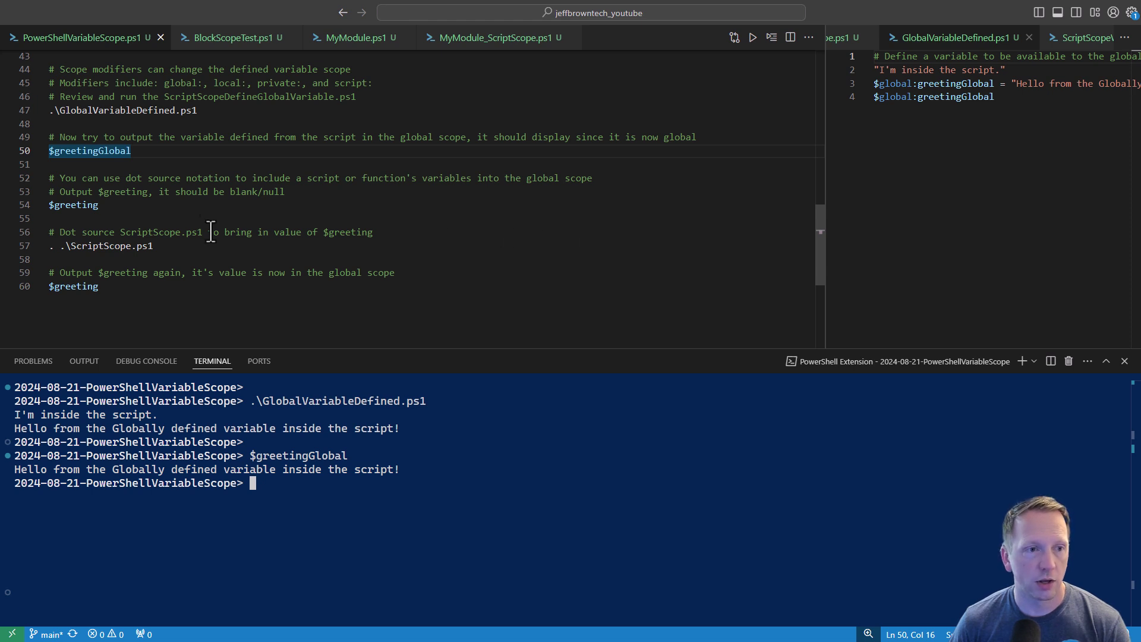
Step: Query $greeting on line 54, which returns nothing before dot-sourcing
click(153, 208)
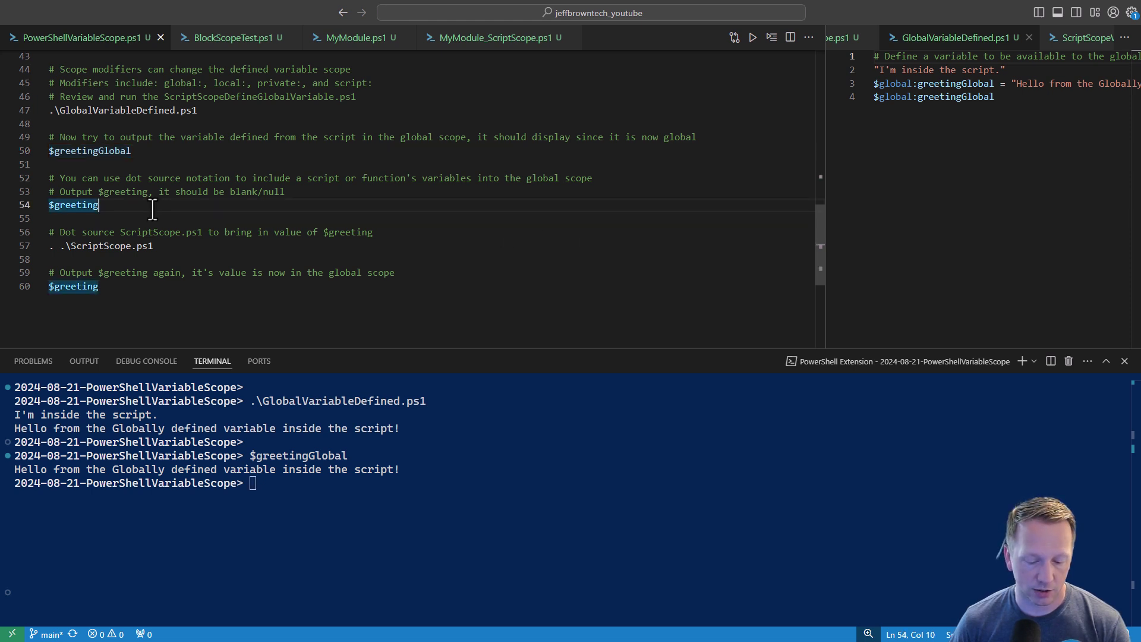
key(F8)
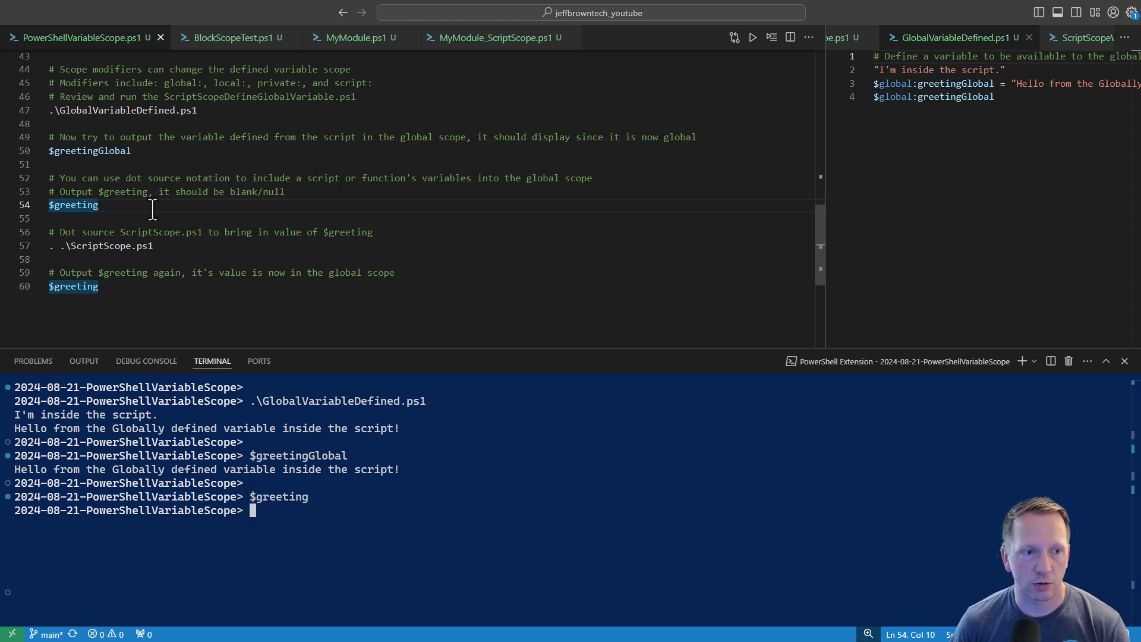
click(838, 43)
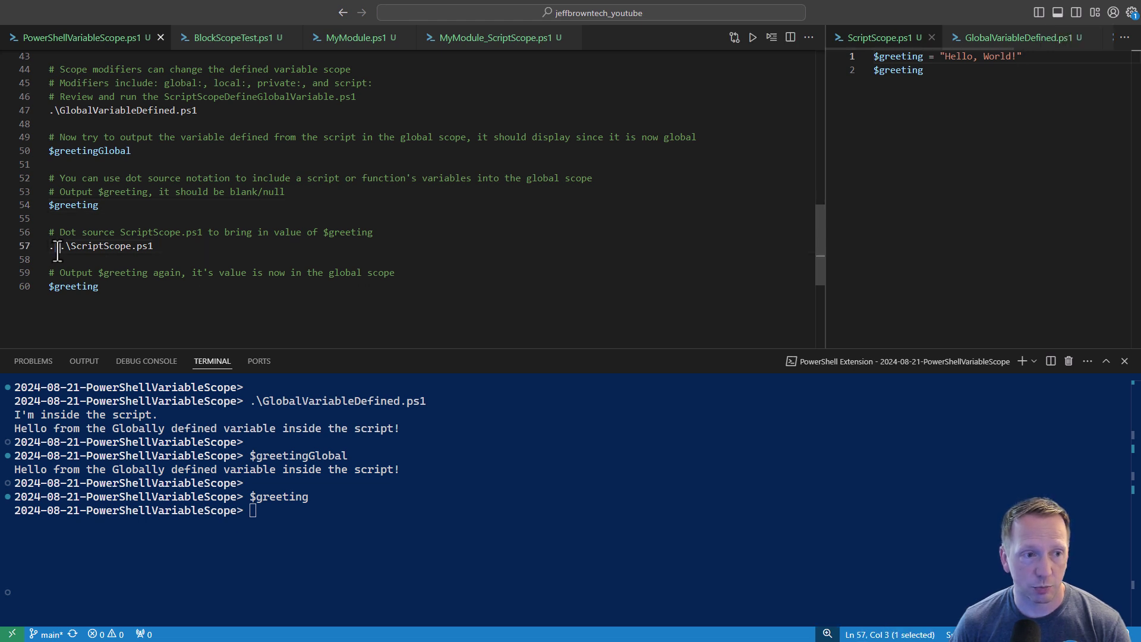
Step: Dot-source ScriptScope.ps1 with '. .\ScriptScope.ps1' on line 57, printing Hello, World!
drag(52, 250, 60, 255)
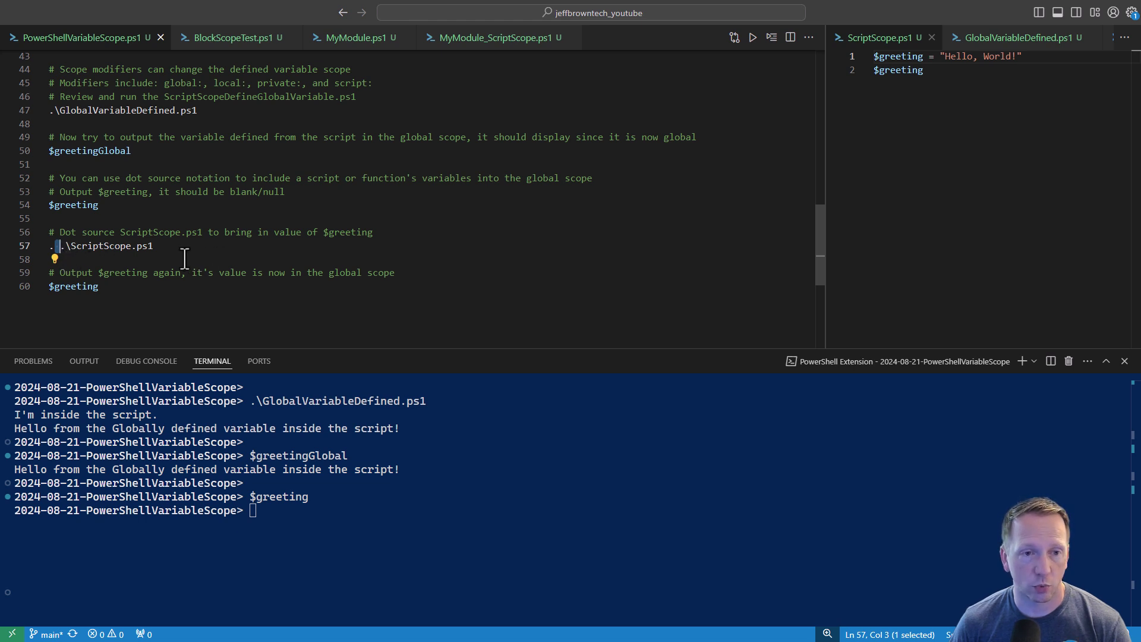
key(End)
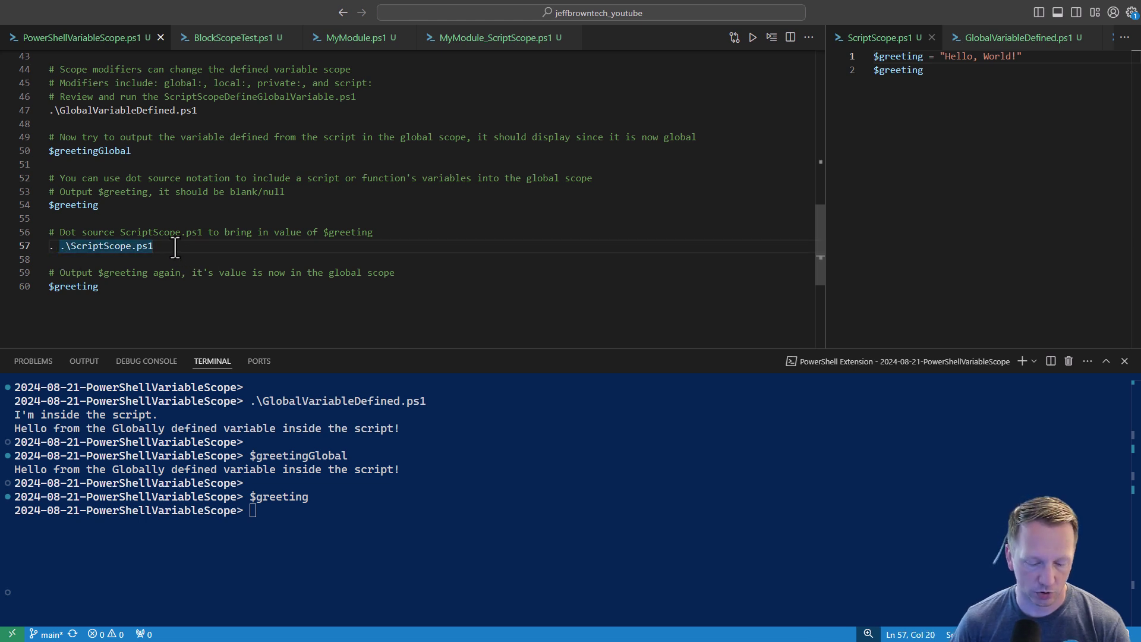
key(F8)
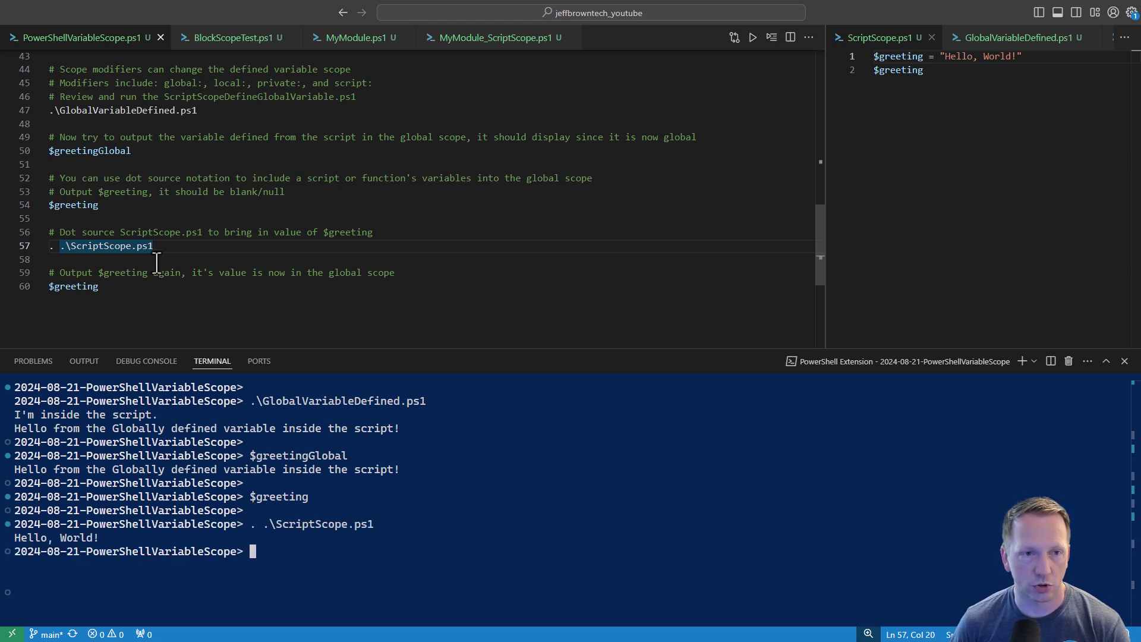
click(120, 287)
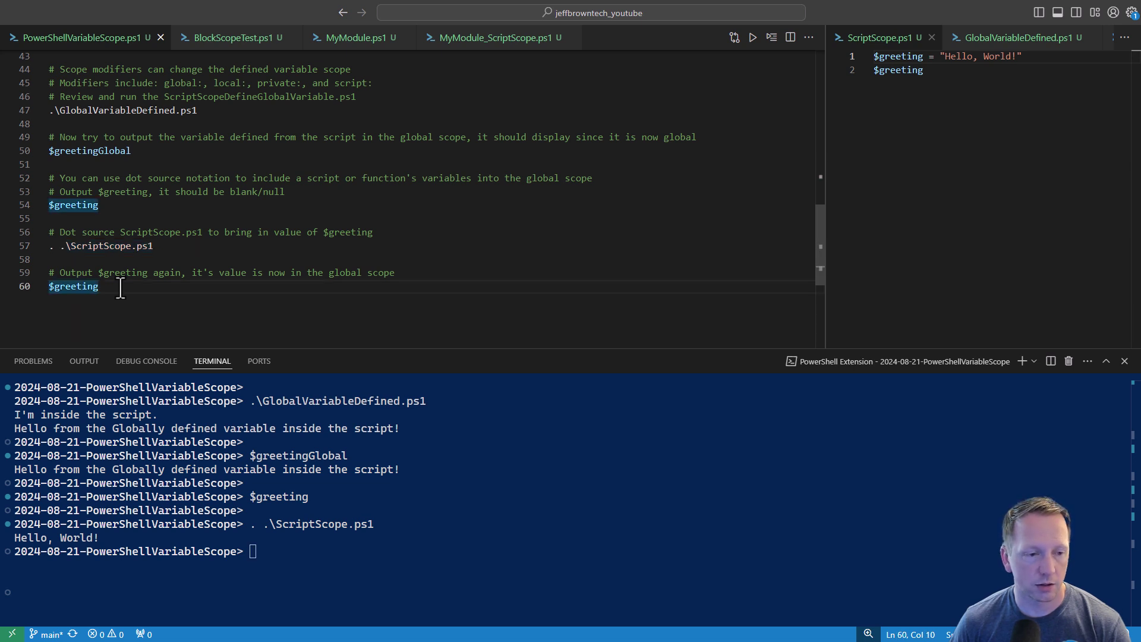
Step: Run $greeting on line 60, which now outputs Hello, World!
key(F8)
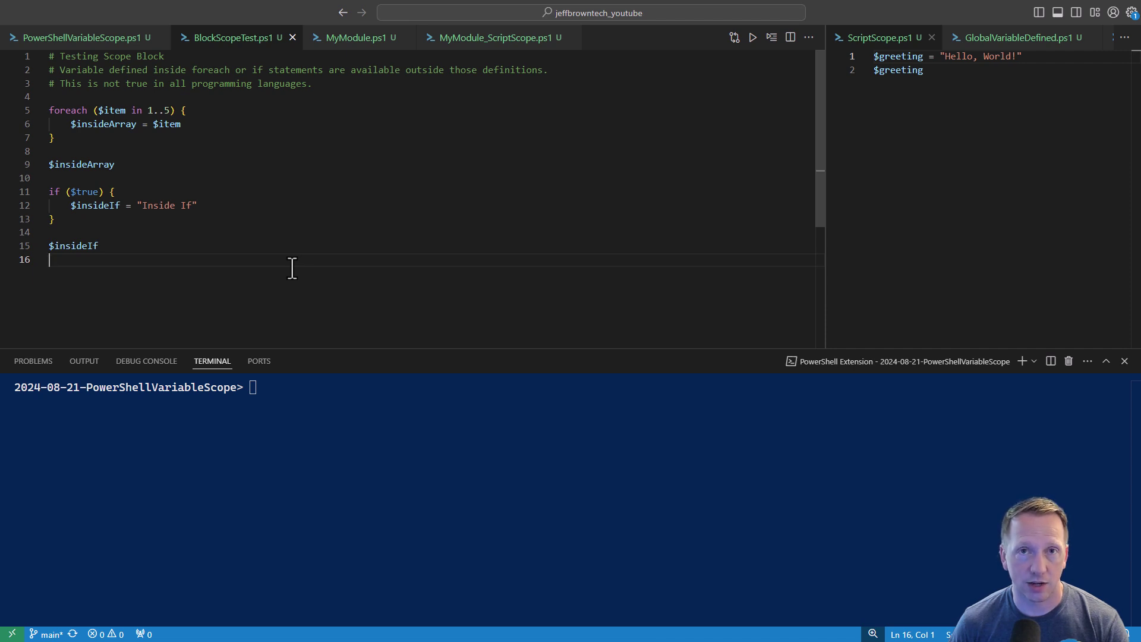
Step: Run .\BlockScopeTest.ps1 in the terminal, printing 5 and Inside If
click(330, 393)
text(.\BlockScopeTest.ps1)
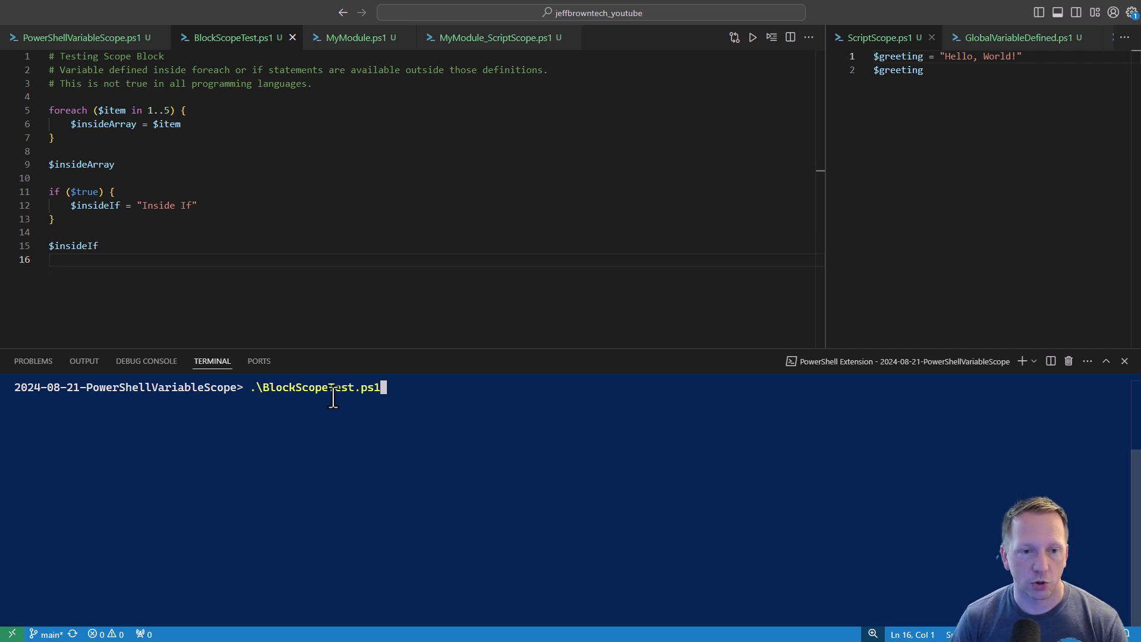
key(Return)
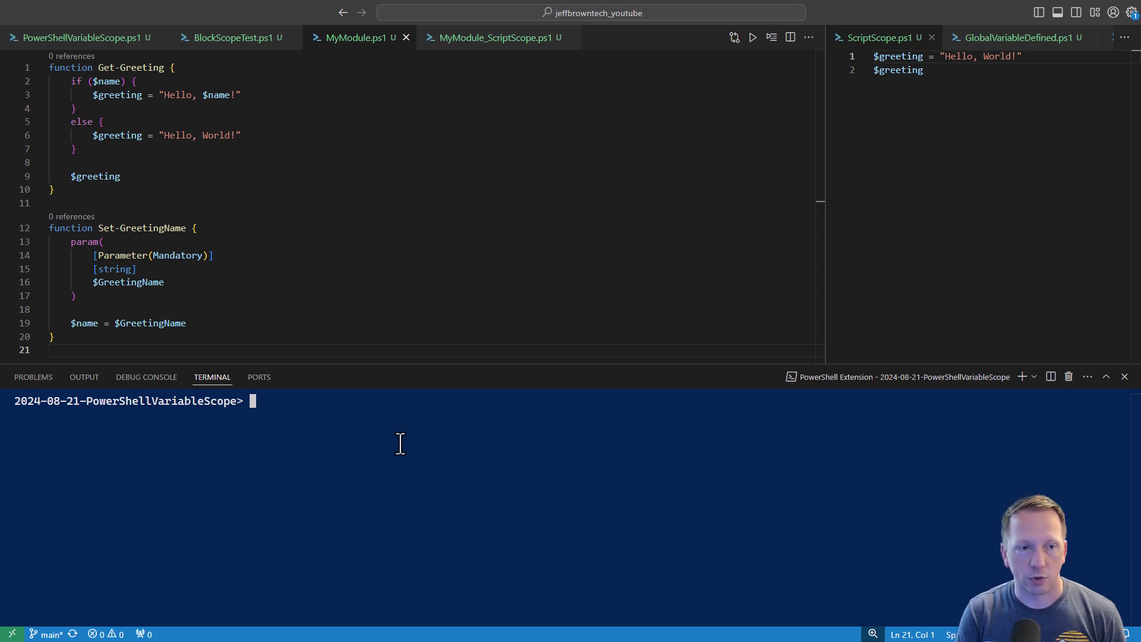
text(.)
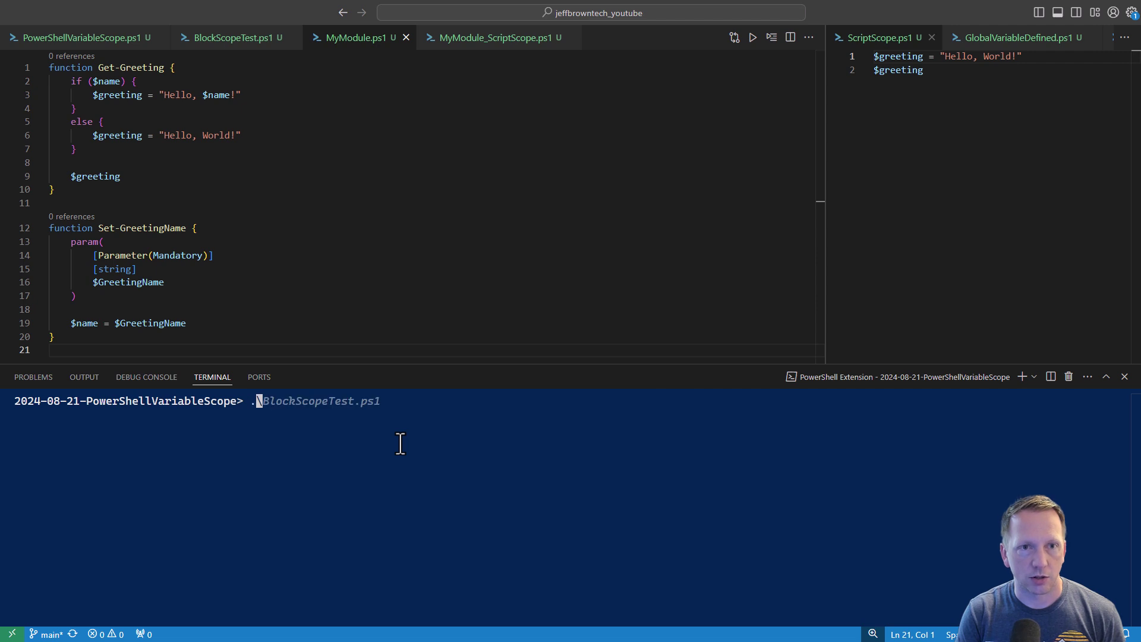
text( My)
Step: Dot-source MyModule.ps1 and run Get-Greeting, returning Hello, World!
key(Tab)
key(Tab)
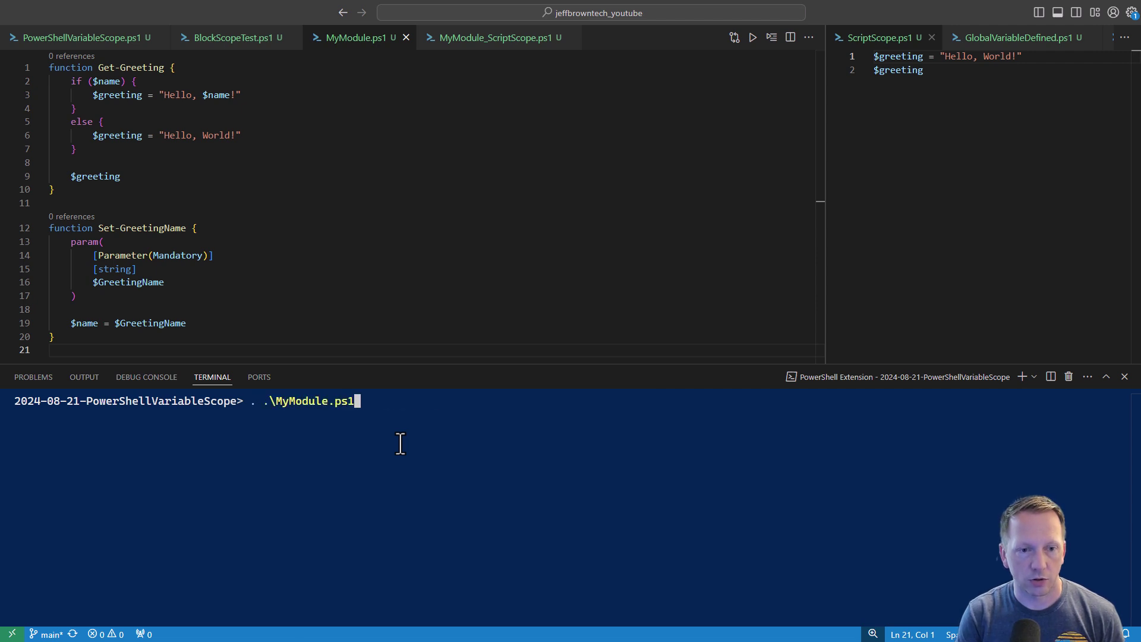
key(Return)
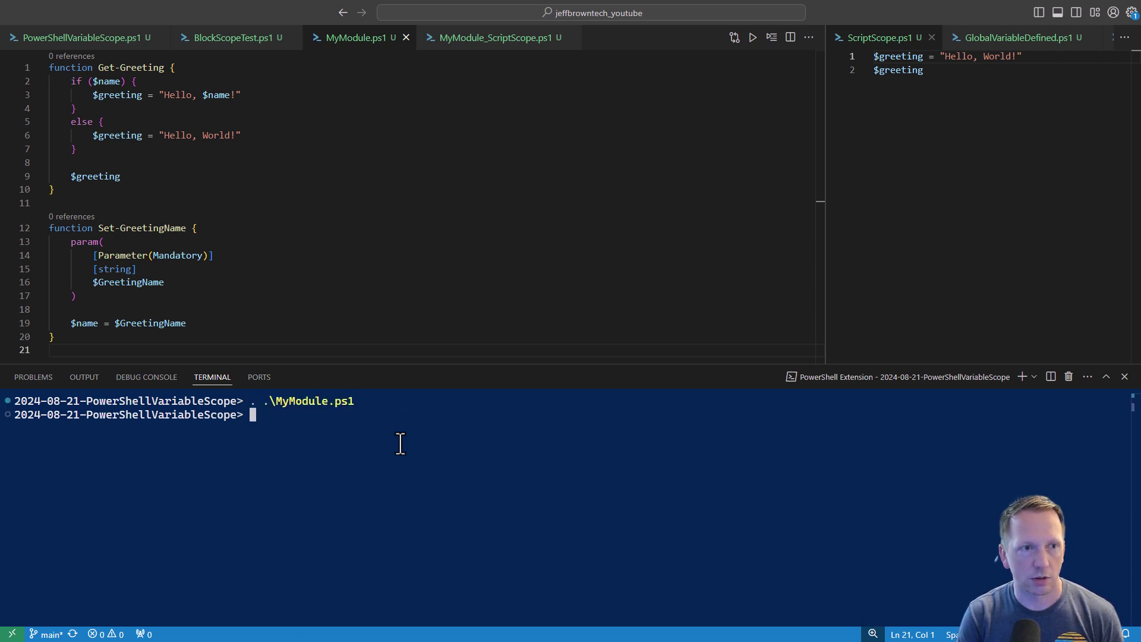
text(get-grett)
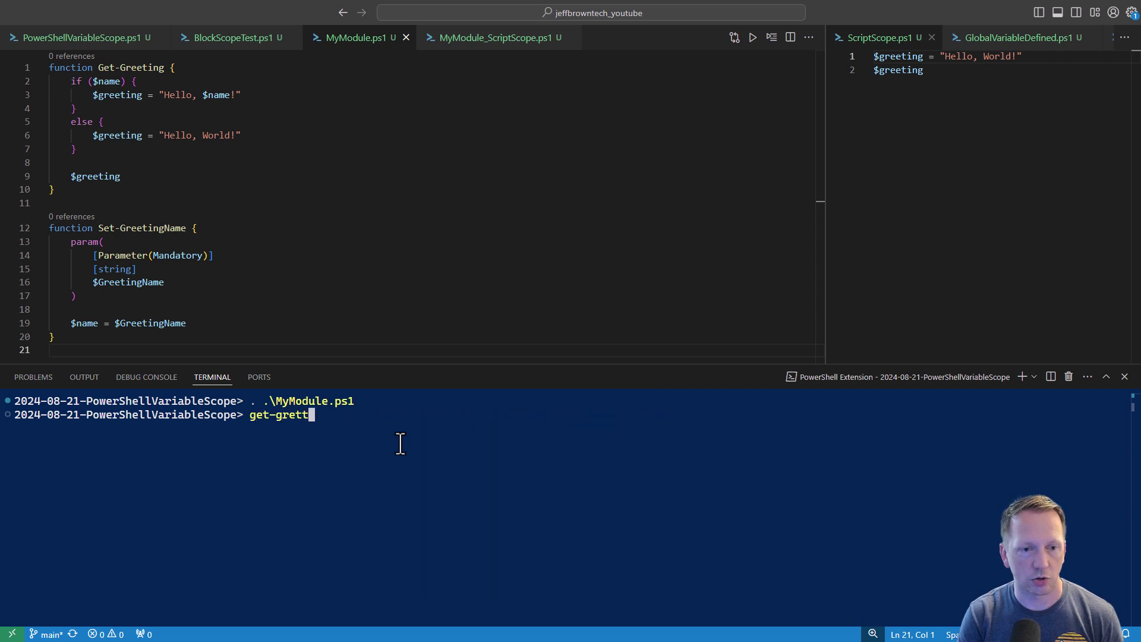
key(BackSpace)
key(BackSpace)
text(e)
key(Tab)
key(Return)
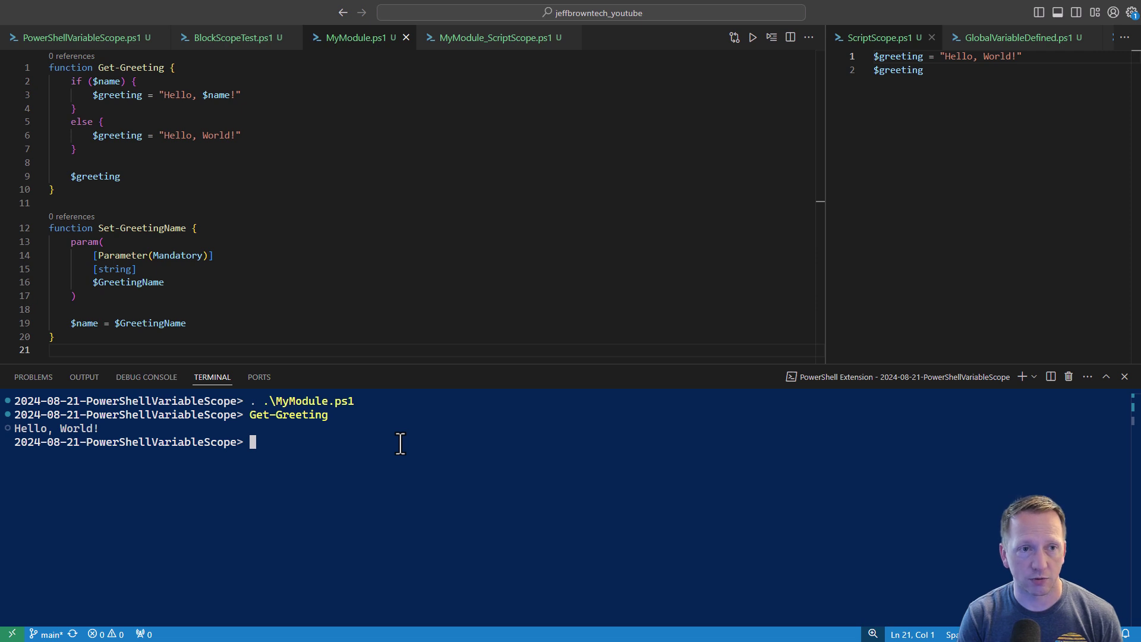
text(set)
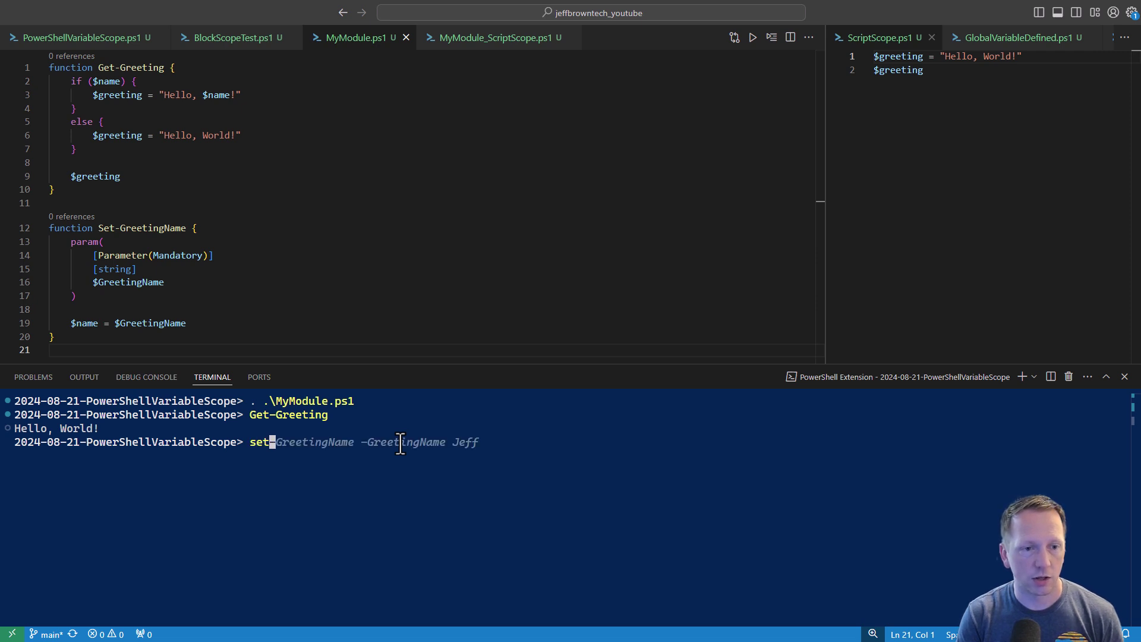
text(-gre)
Step: Run set-greetingName -GreetingName Jeff, then Get-Greeting again, still returning Hello, World!
key(Right)
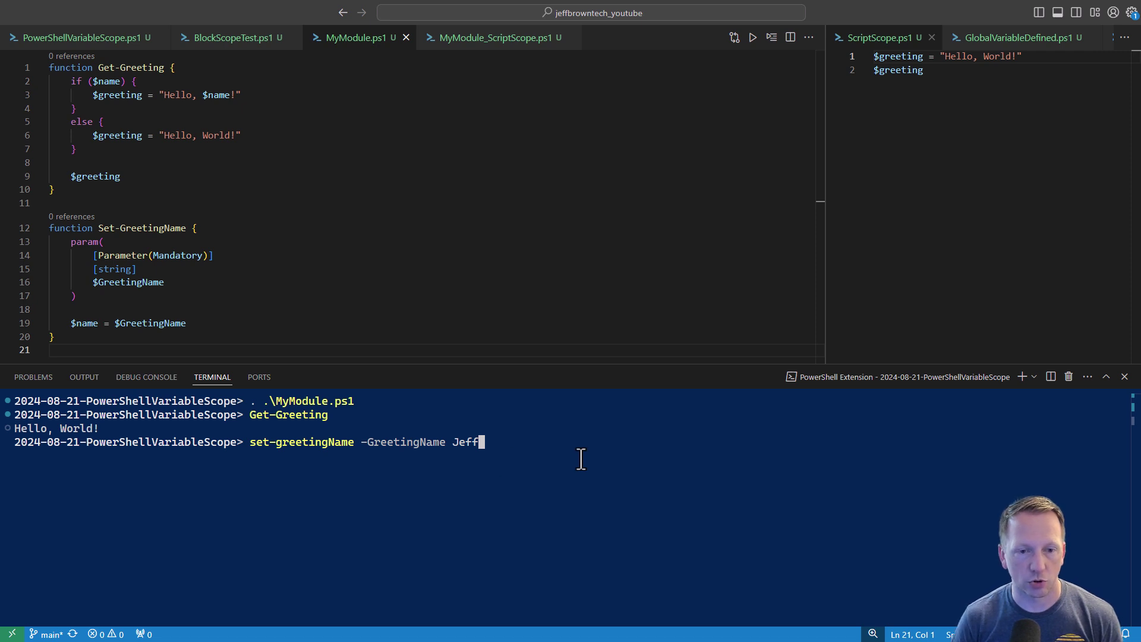
key(Return)
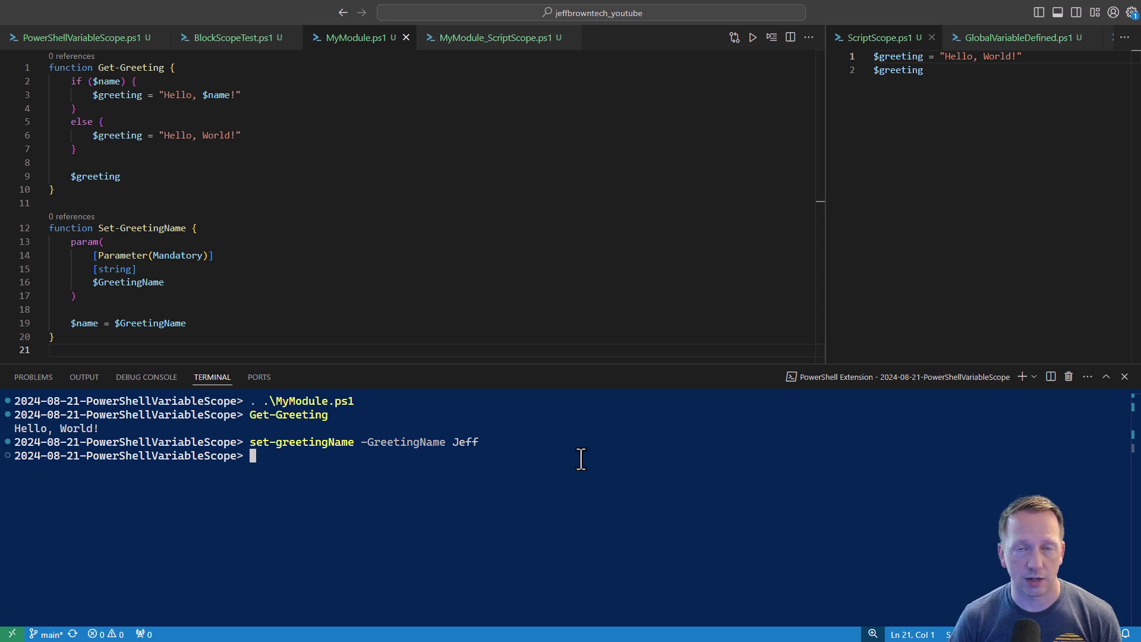
key(Up)
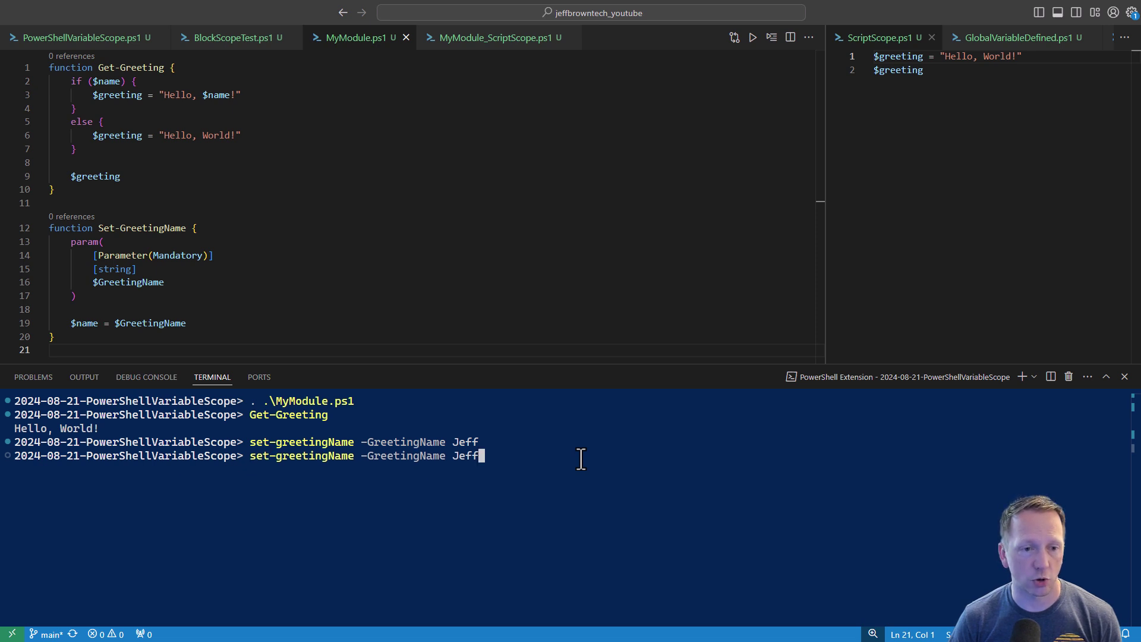
key(Up)
key(Return)
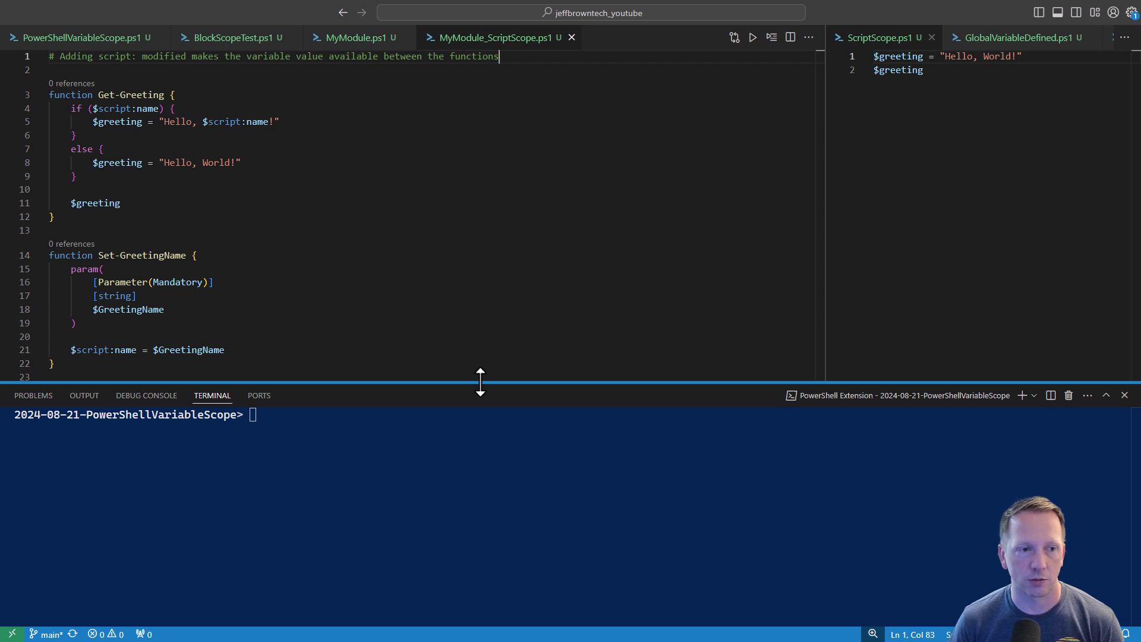
Step: Load the functions on lines 3–22, clear the terminal, and run Get-Greeting
drag(63, 364, 29, 99)
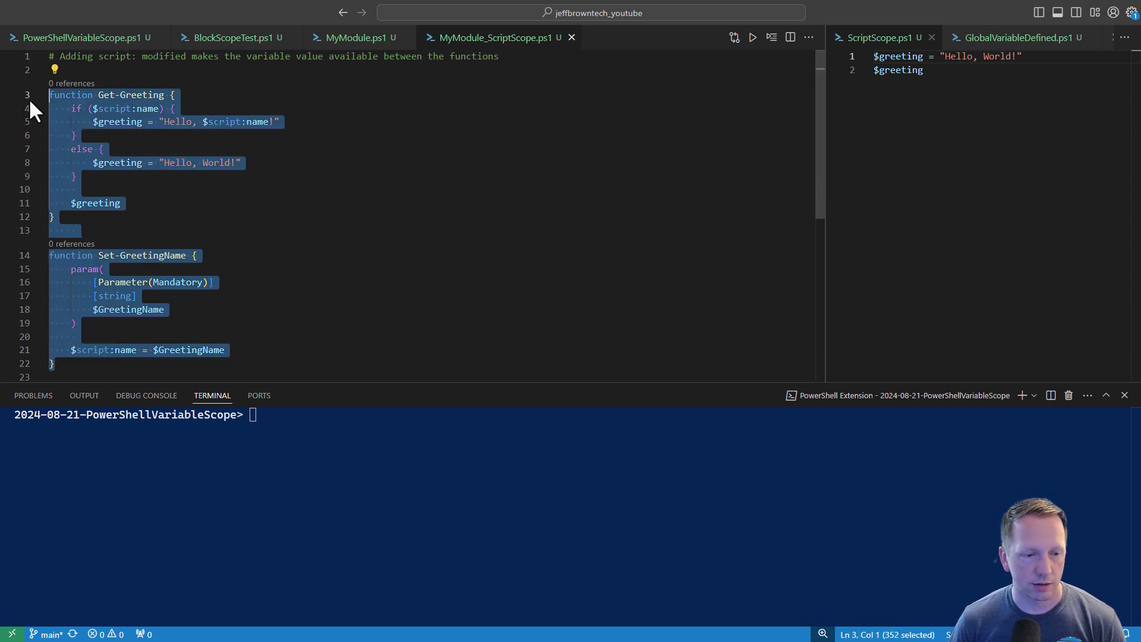
key(F8)
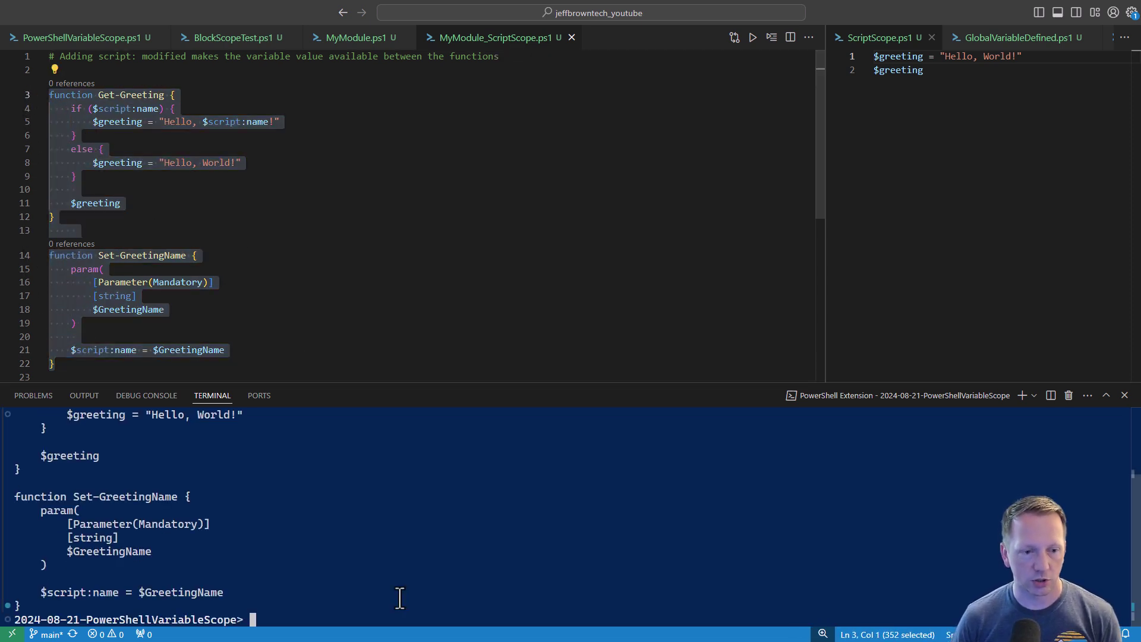
text(cls)
key(Return)
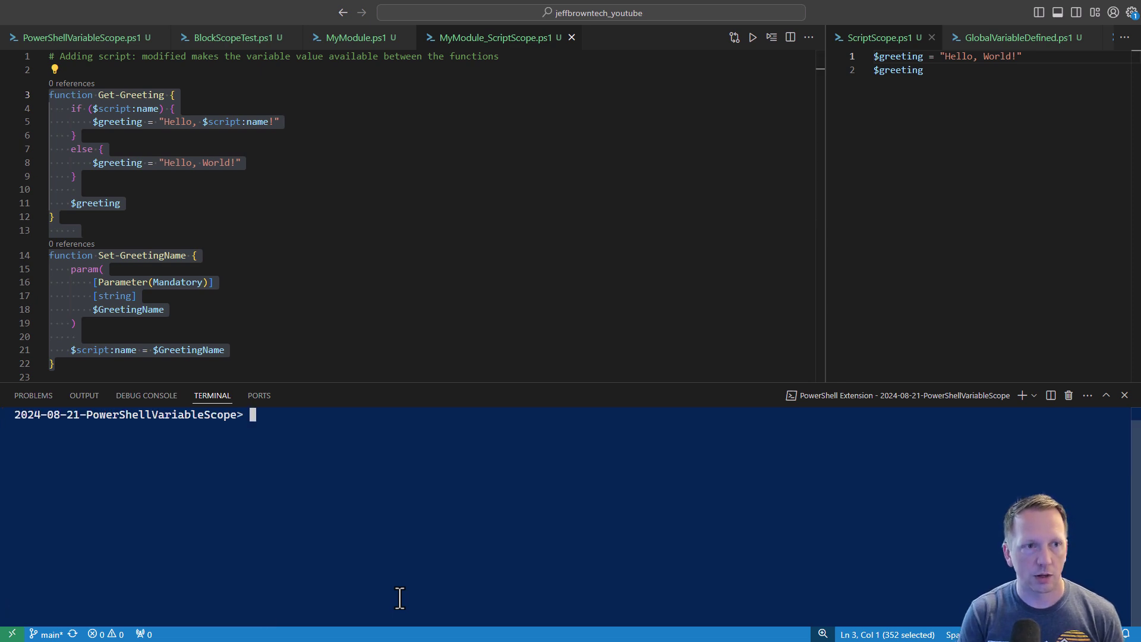
text(get-gr)
key(Tab)
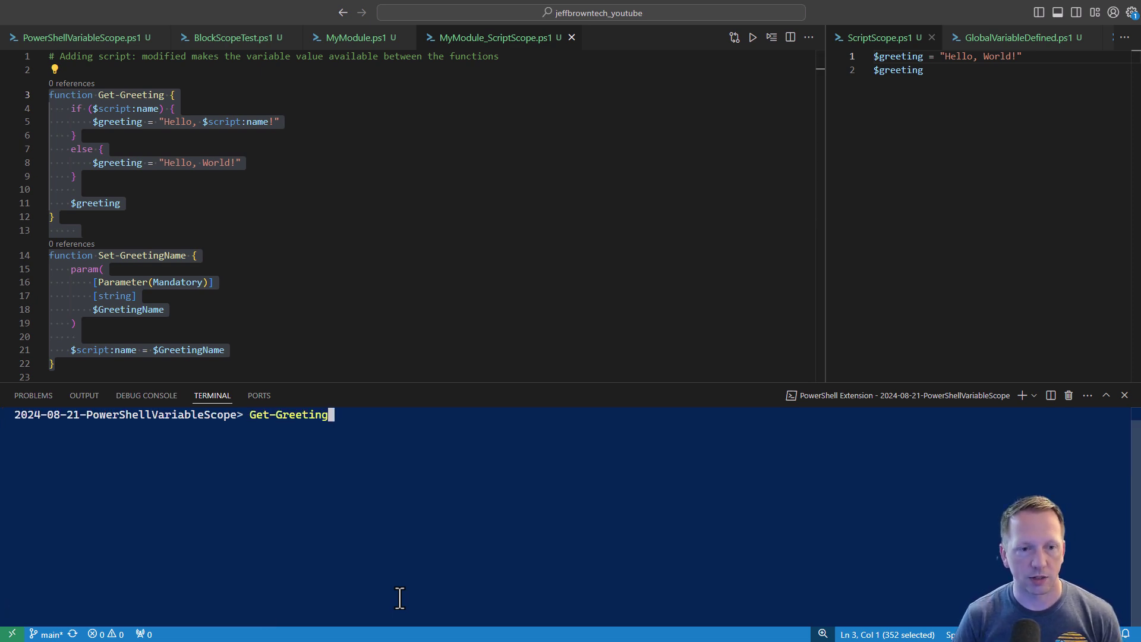
key(Return)
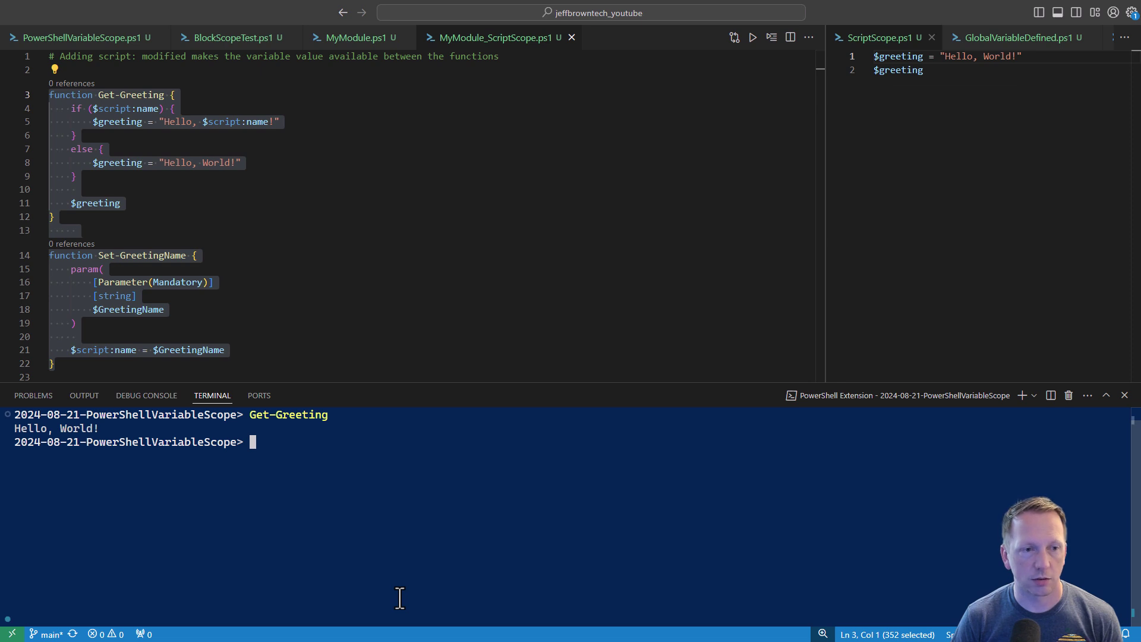
Step: Set the greeting name to Jeff, then rerun Get-Greeting to get Hello, Jeff!
click(380, 311)
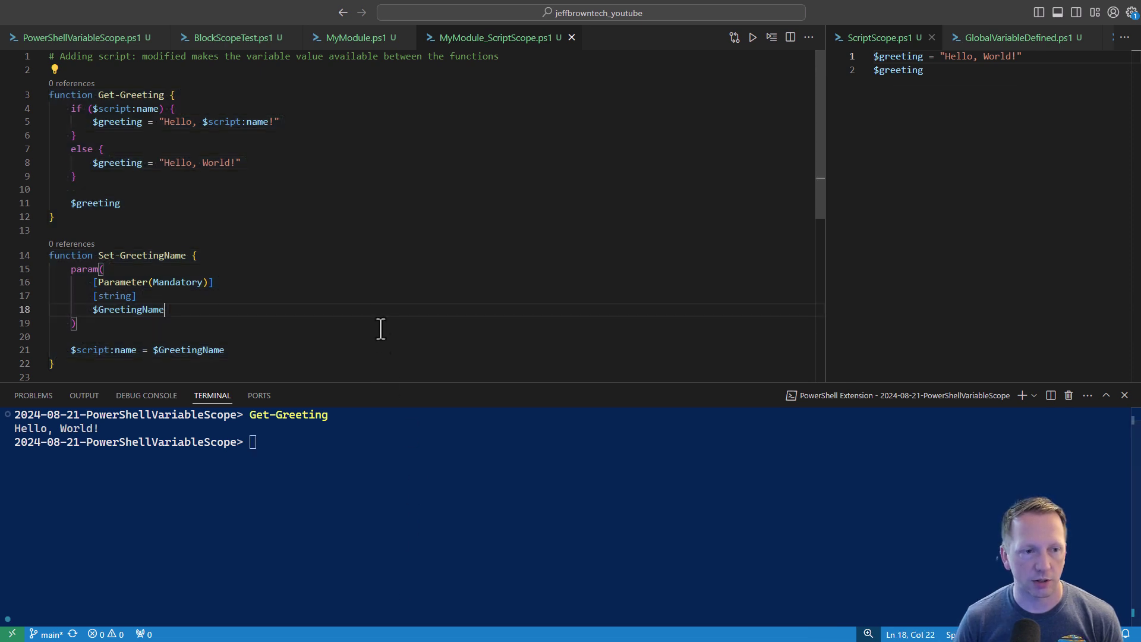
click(396, 457)
text(se)
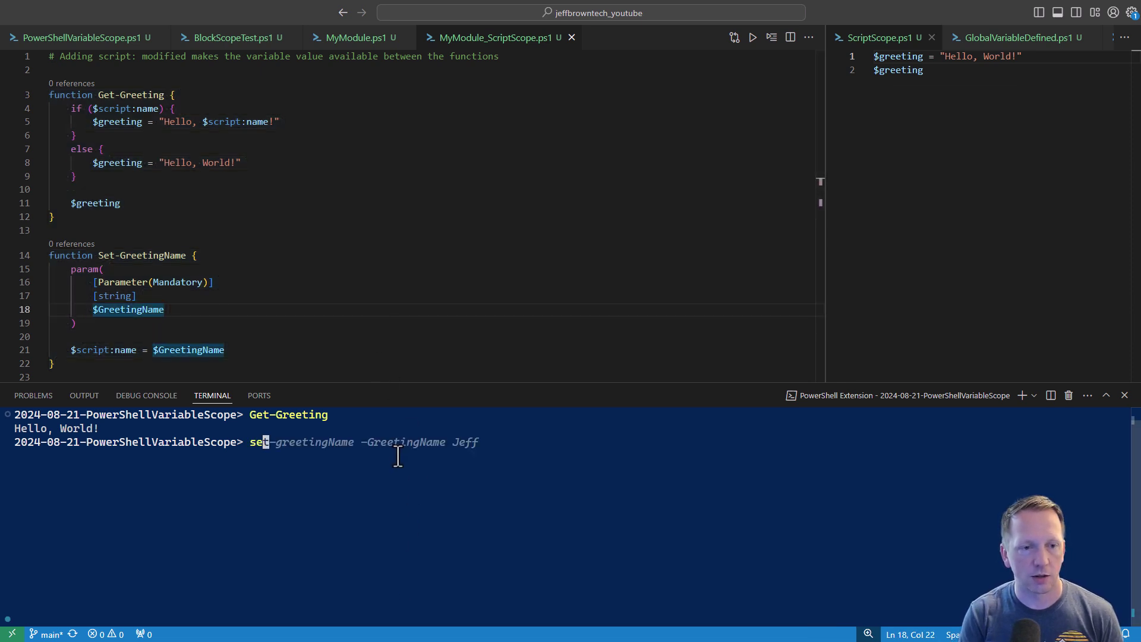
text(t-g)
key(Right)
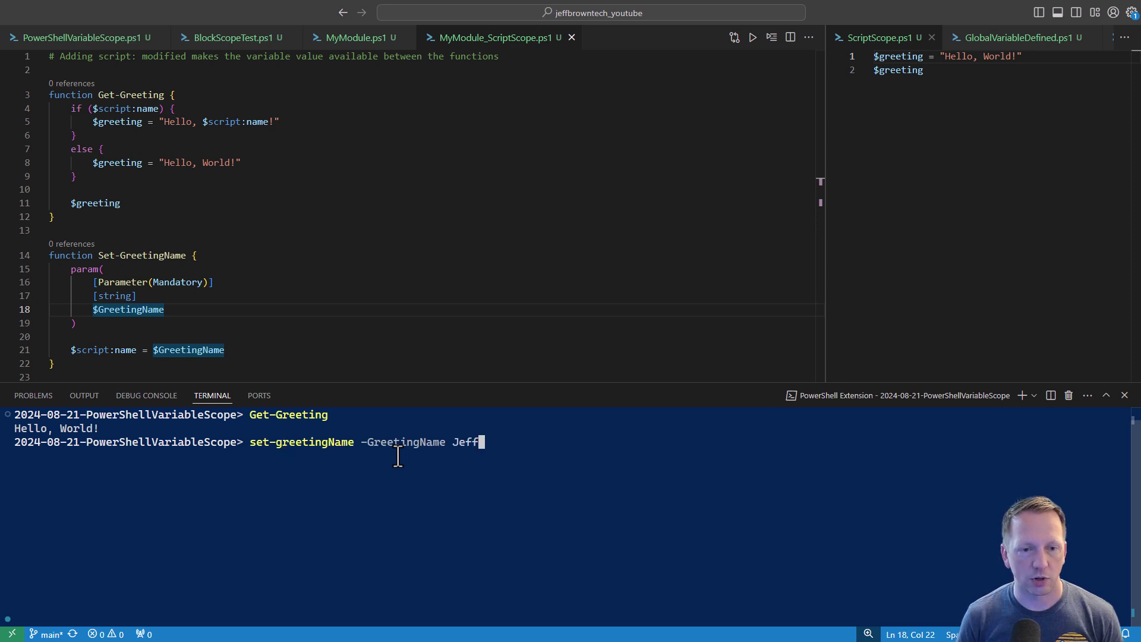
key(Return)
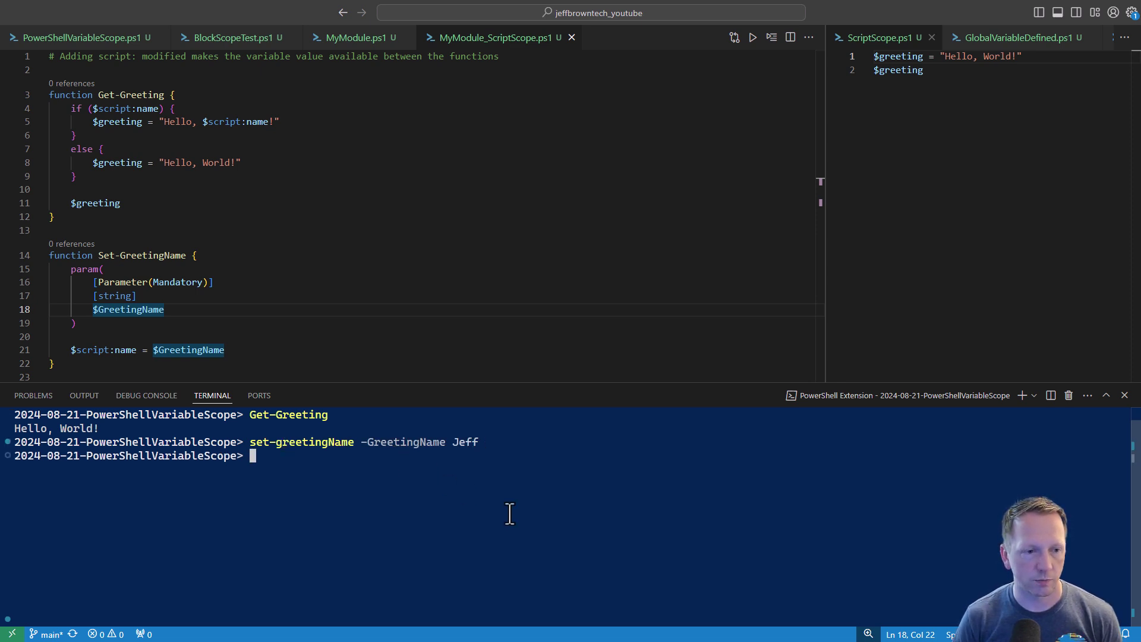
key(Up)
key(Up)
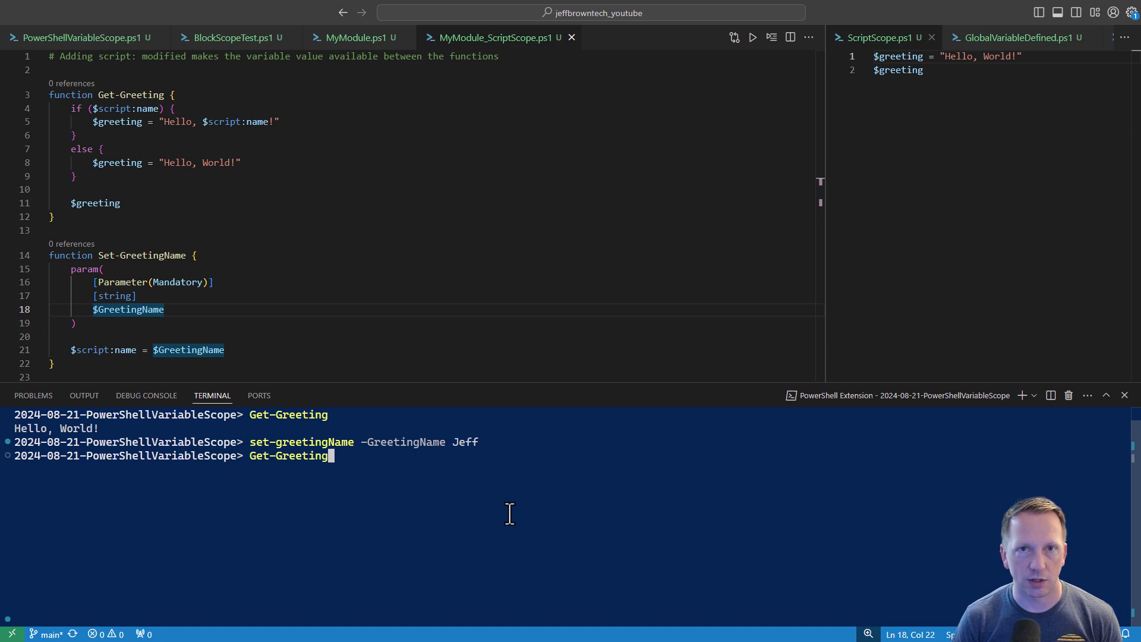
key(Return)
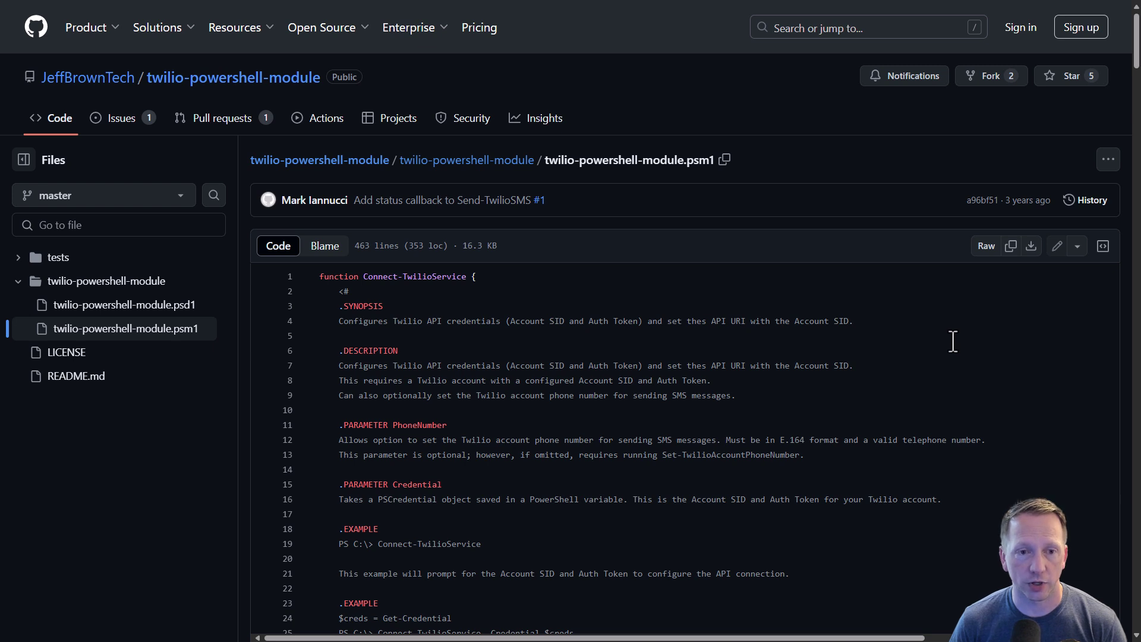
scroll(952, 341, down, 2)
scroll(952, 341, down, 1)
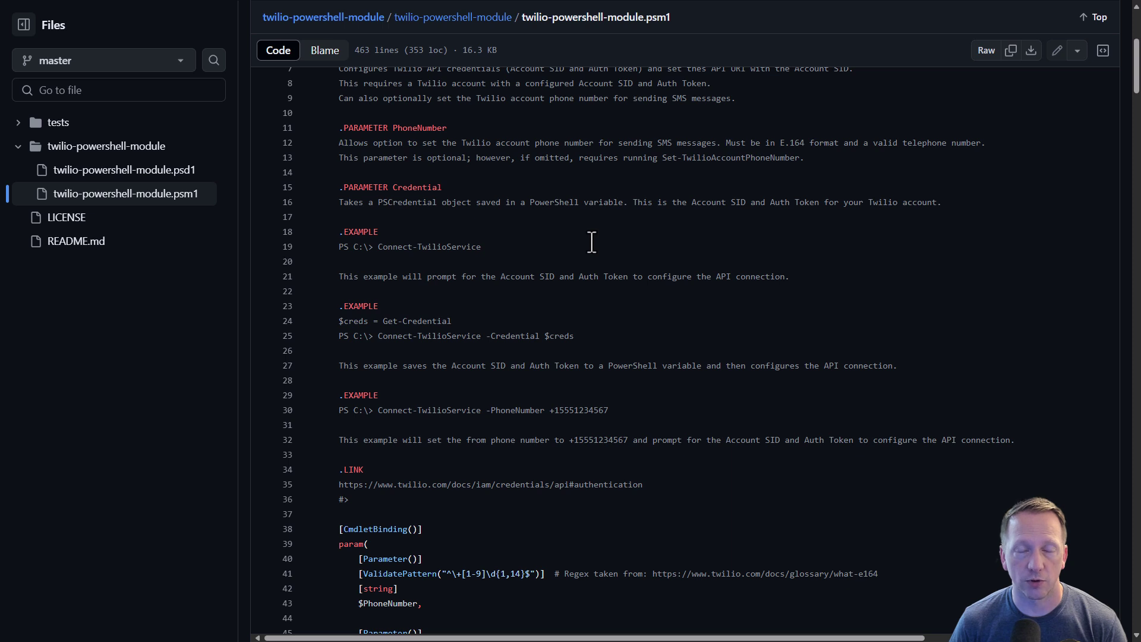
scroll(881, 241, down, 4)
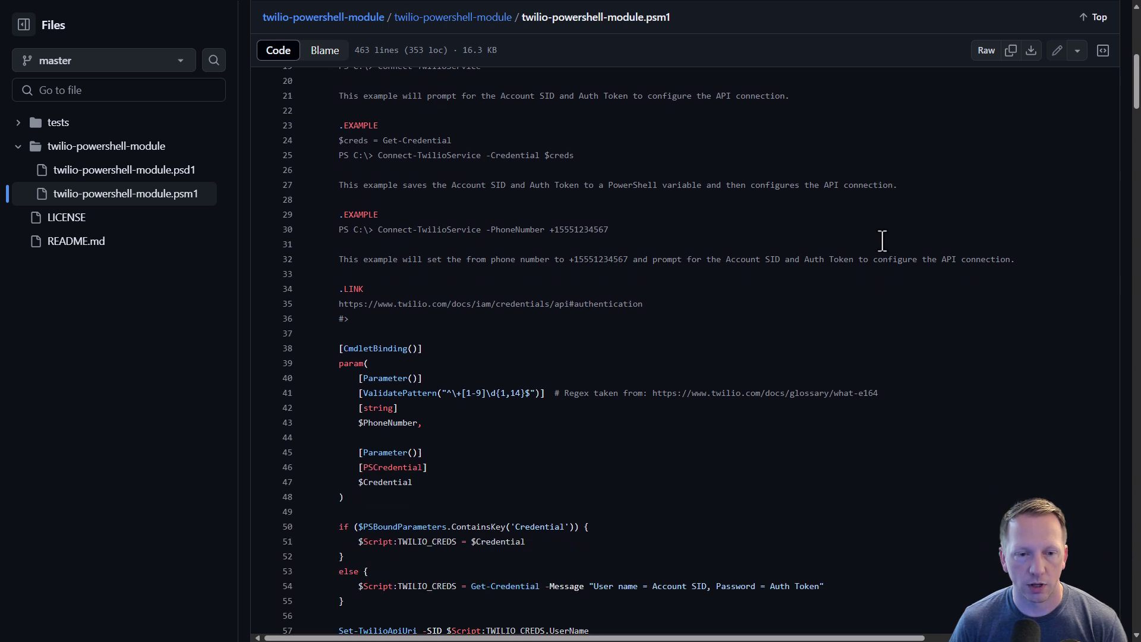
scroll(882, 241, down, 4)
scroll(881, 240, down, 3)
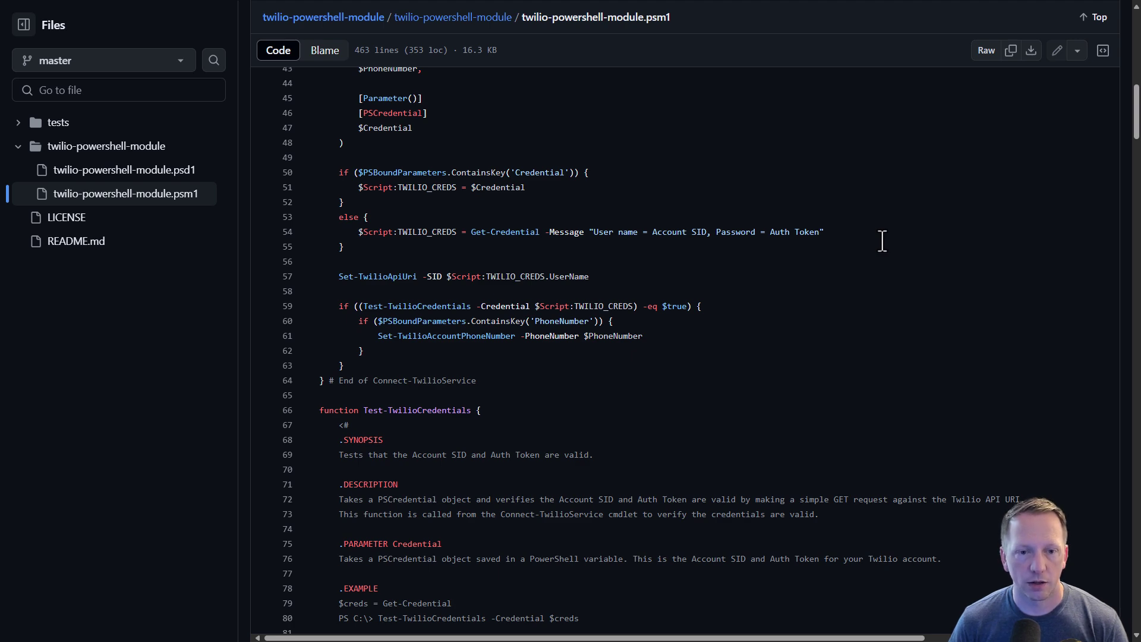
scroll(882, 240, down, 1)
scroll(881, 241, down, 5)
scroll(882, 240, down, 6)
scroll(882, 240, down, 6)
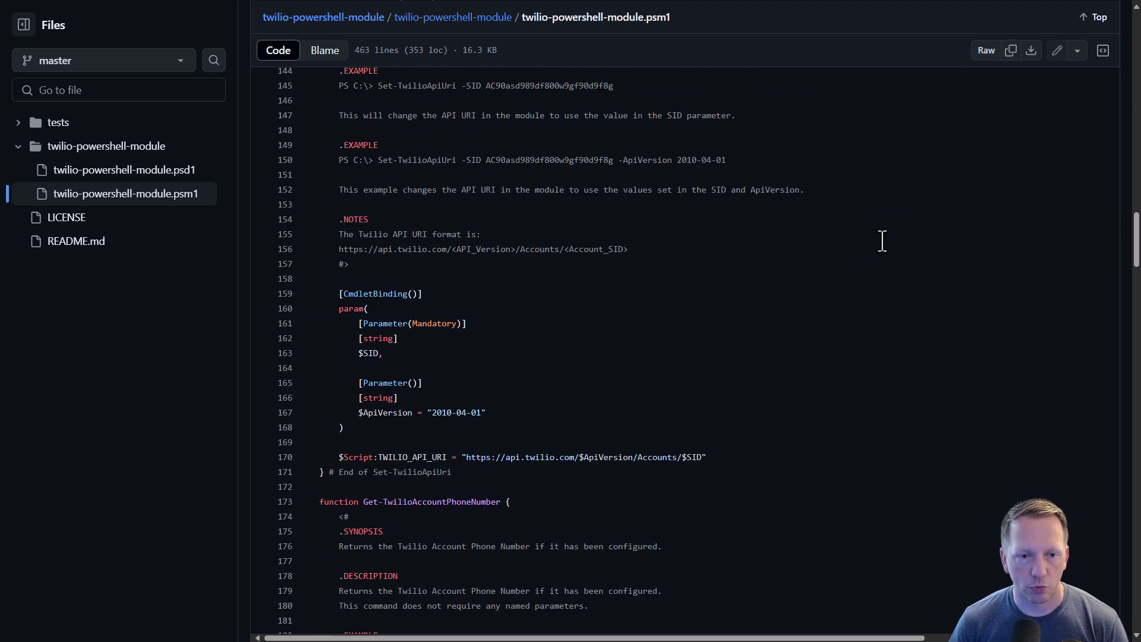
scroll(881, 240, down, 5)
scroll(882, 241, down, 4)
scroll(881, 242, down, 4)
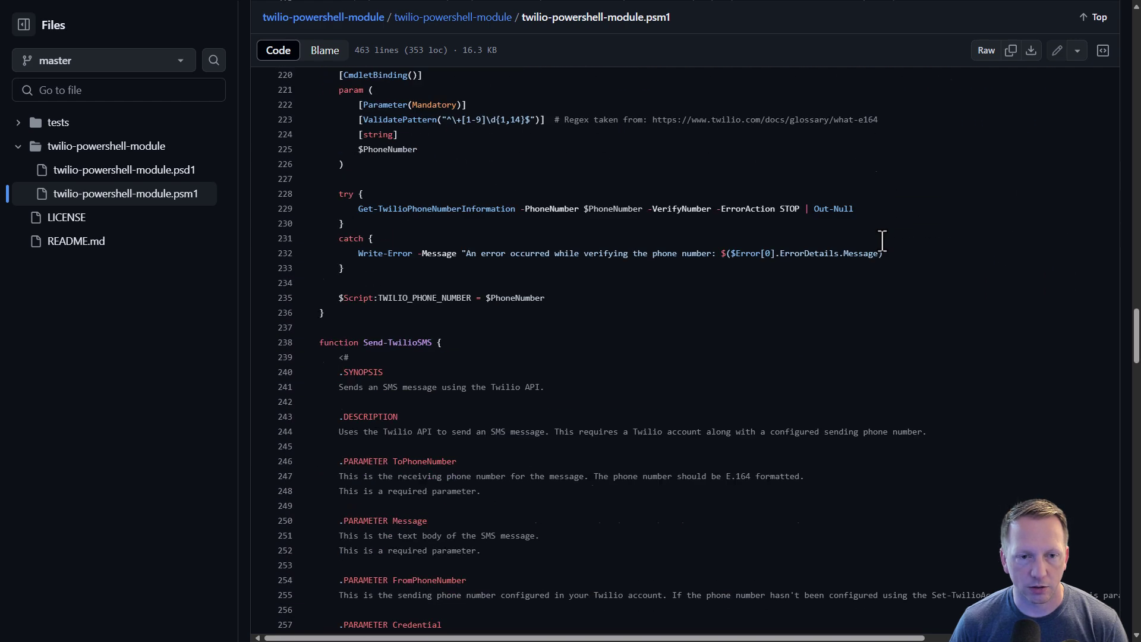
scroll(882, 241, down, 2)
scroll(882, 241, down, 1)
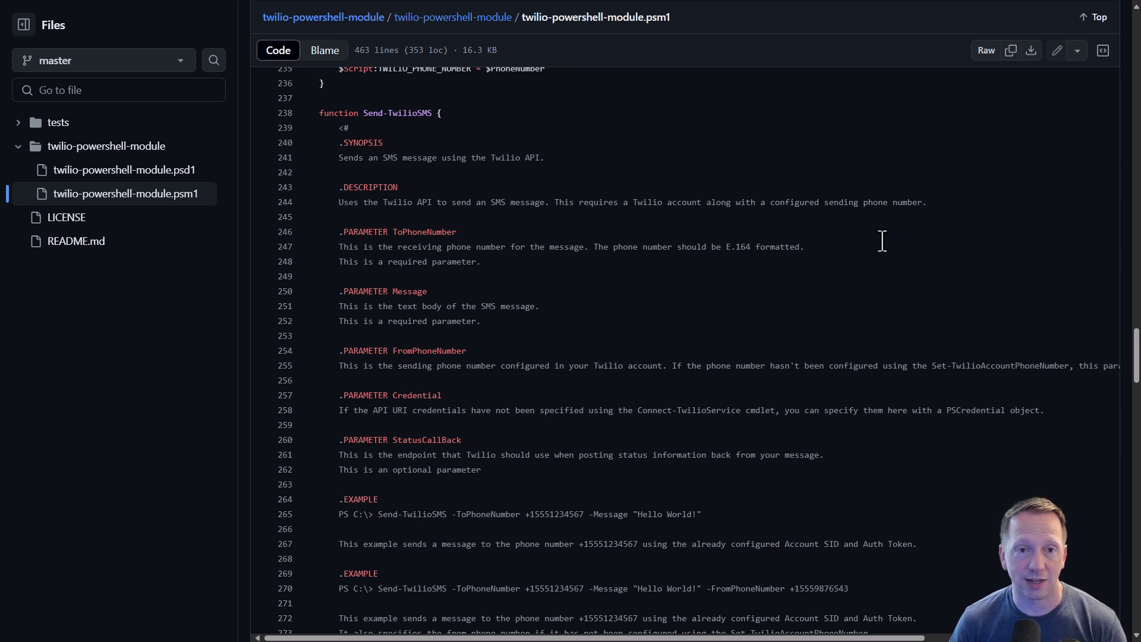
scroll(881, 242, down, 2)
scroll(882, 241, down, 2)
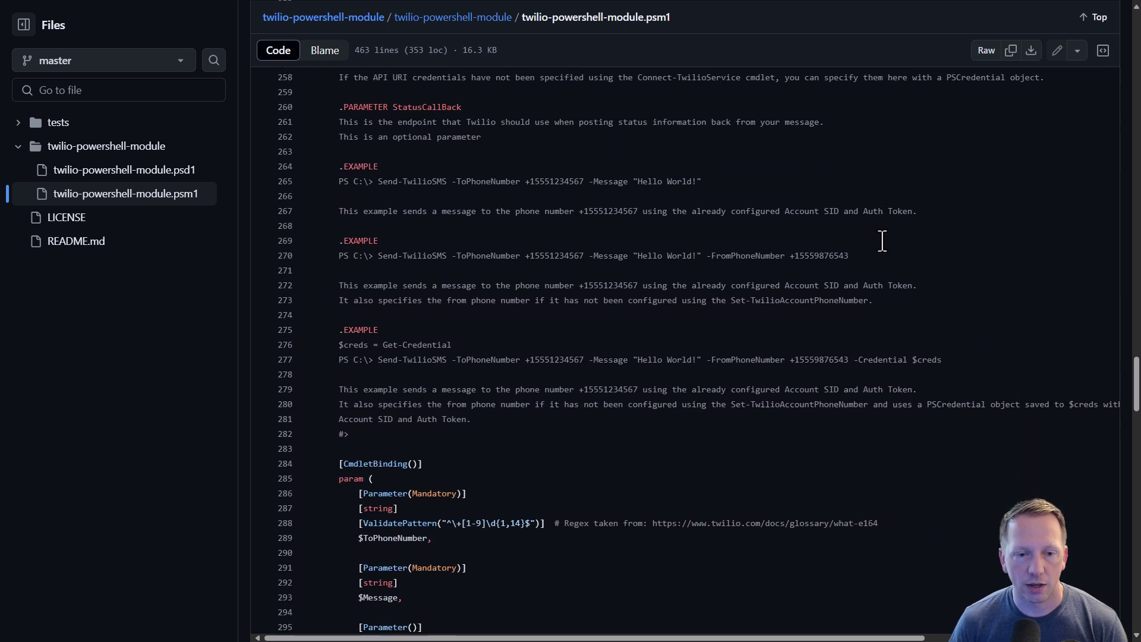
scroll(881, 241, down, 3)
scroll(881, 240, down, 2)
scroll(882, 241, down, 1)
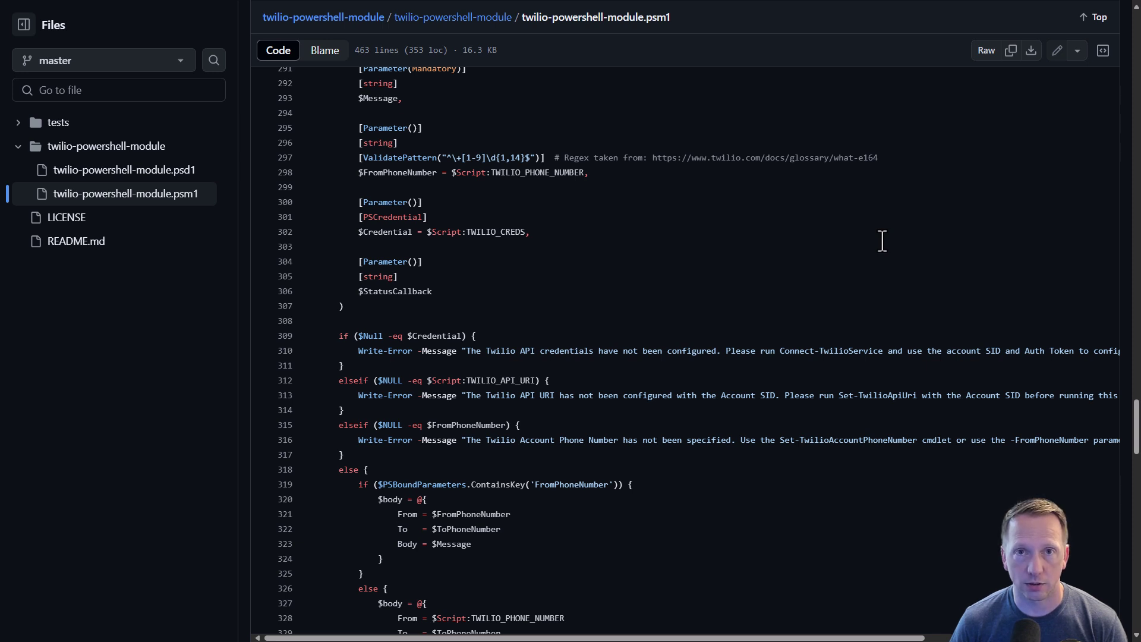
scroll(882, 240, down, 2)
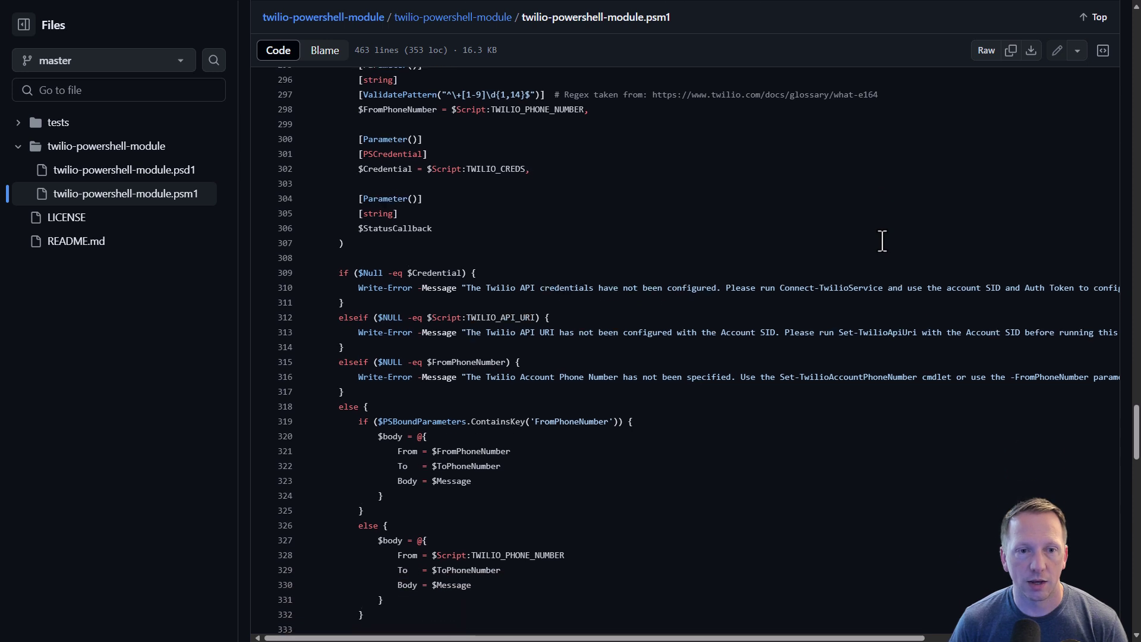